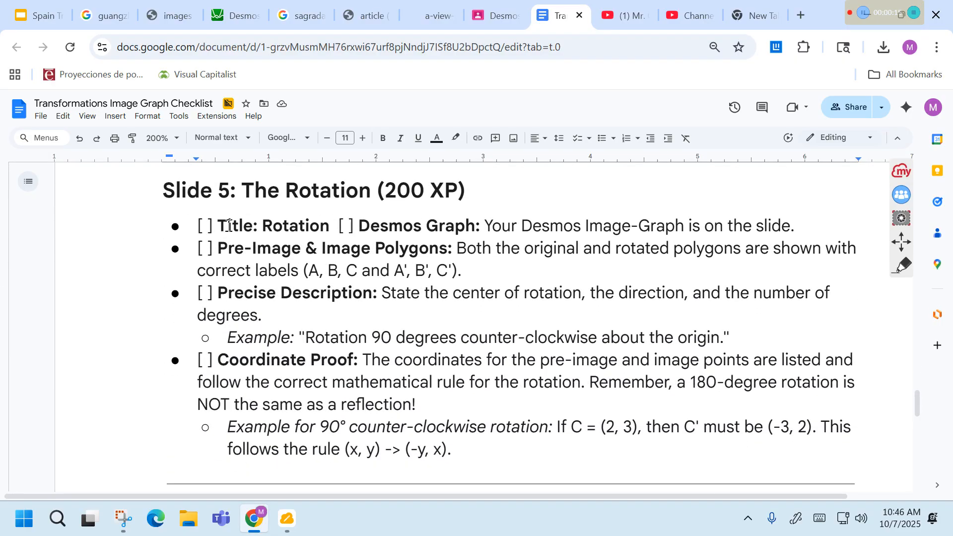
# Step: Switch to the Desmos graph and move the Barcelona aerial image so its center sits at about (2.18, −1.29)
pyautogui.click(337, 225)
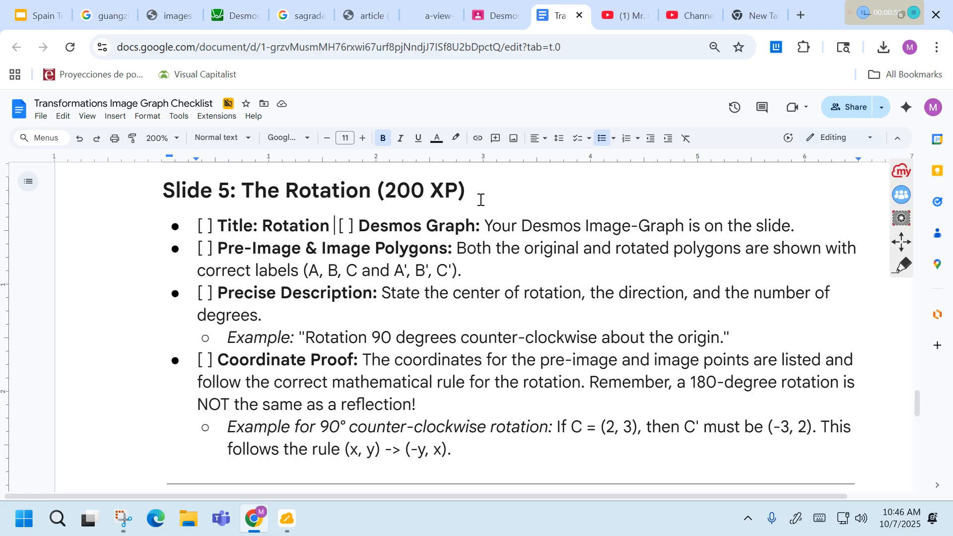
pyautogui.click(246, 6)
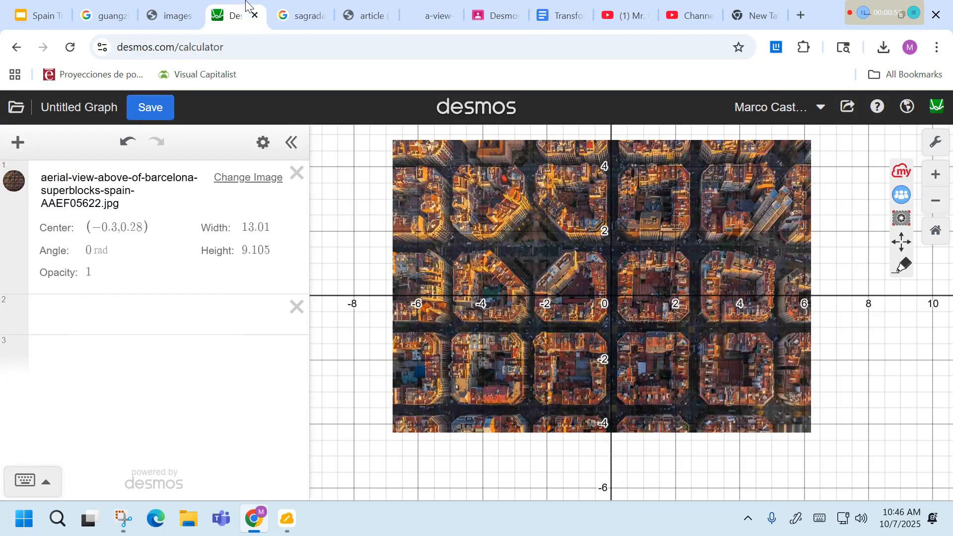
pyautogui.click(555, 370)
pyautogui.moveTo(555, 371); pyautogui.dragTo(537, 424)
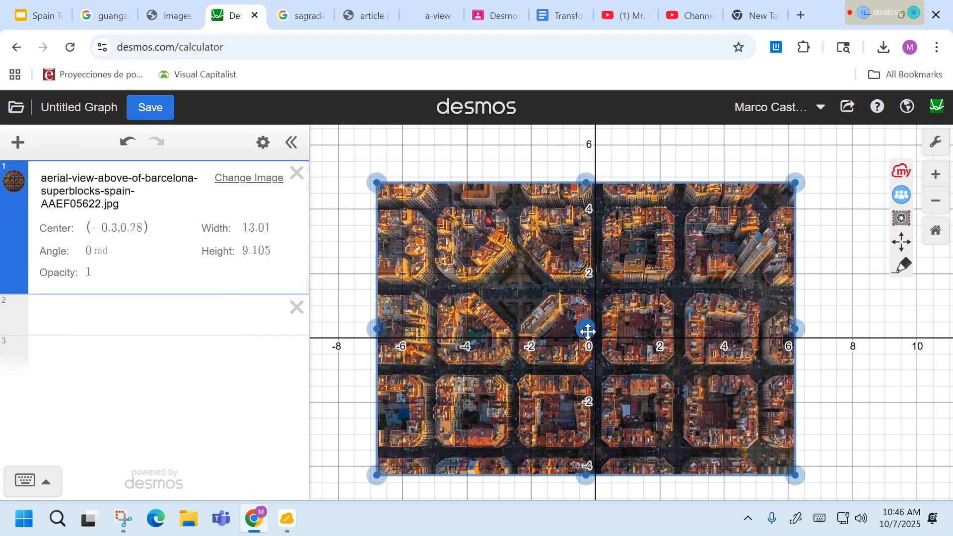
pyautogui.moveTo(587, 331); pyautogui.dragTo(631, 335)
pyautogui.click(571, 308)
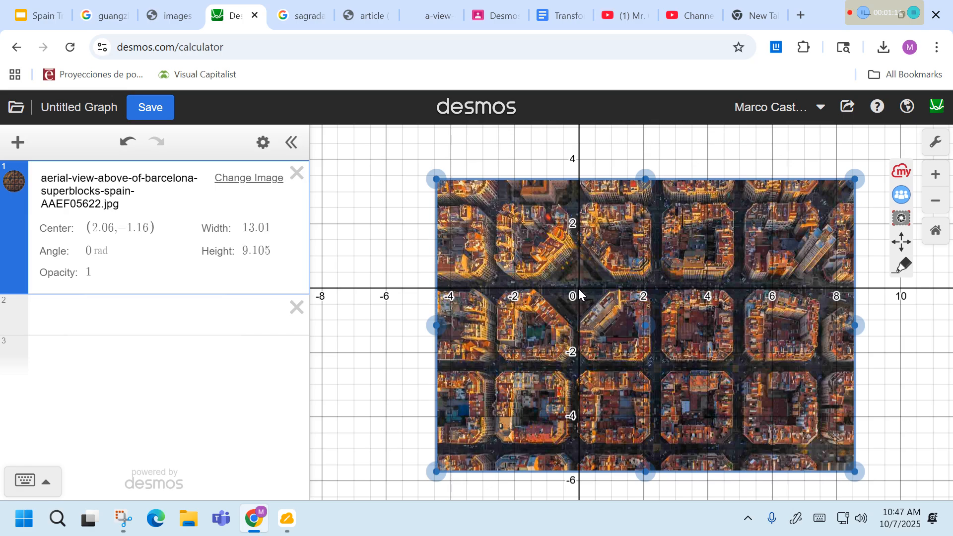
pyautogui.click(935, 174)
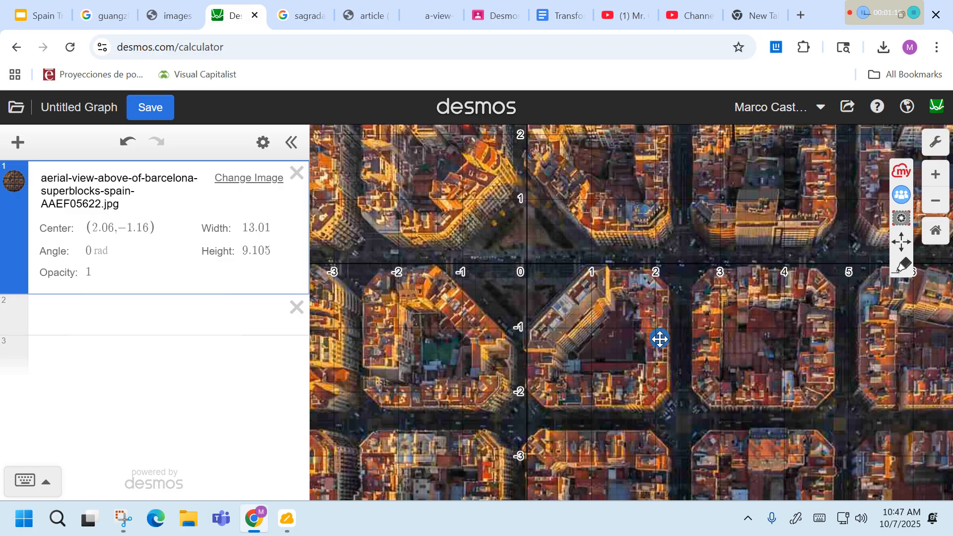
pyautogui.moveTo(659, 339); pyautogui.dragTo(668, 347)
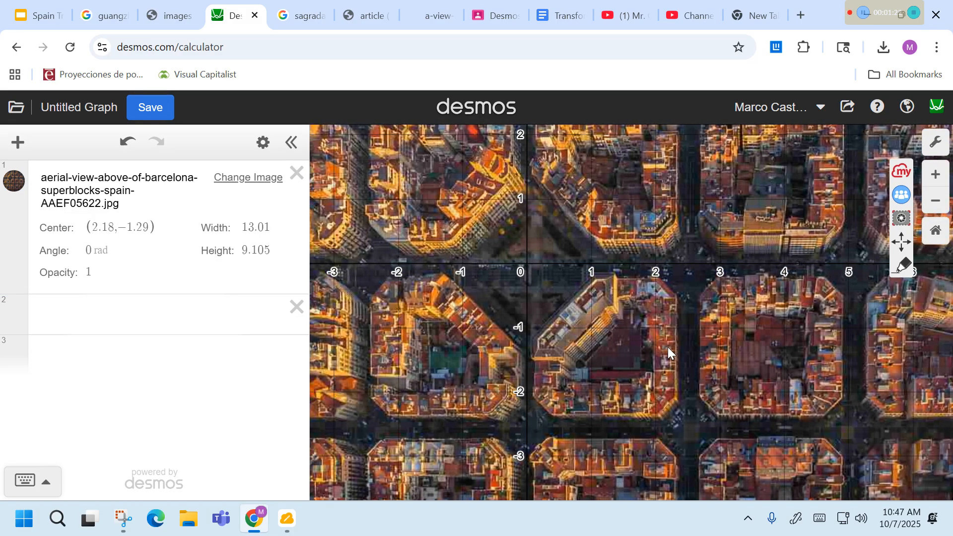
pyautogui.moveTo(585, 374); pyautogui.dragTo(571, 424)
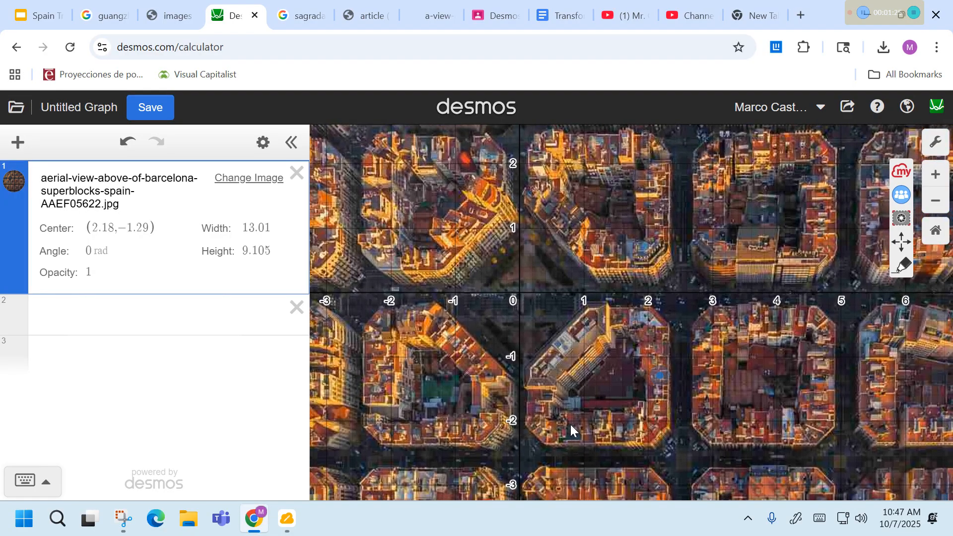
pyautogui.click(936, 201)
# Step: Define point A = (0,0) in the empty expression below the image
pyautogui.click(104, 313)
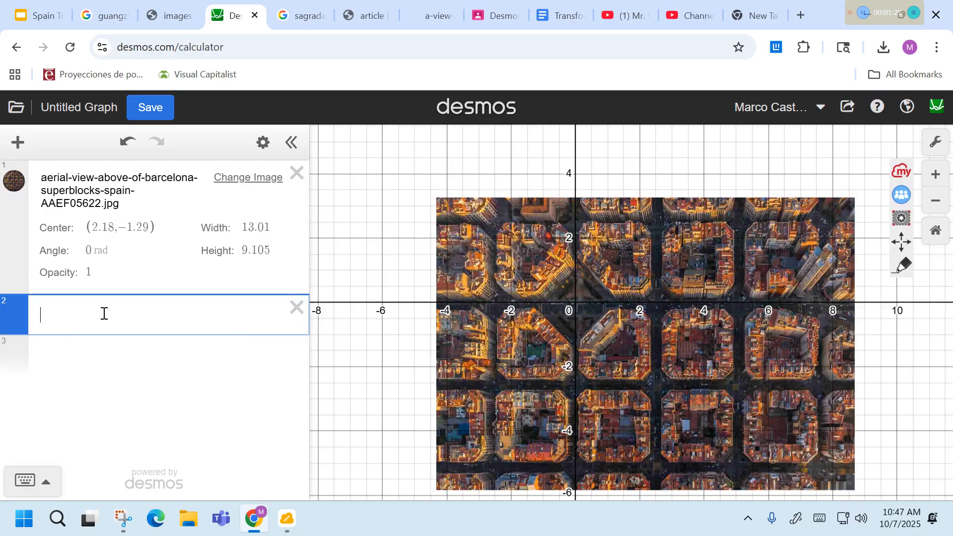
pyautogui.write('A = 0,')
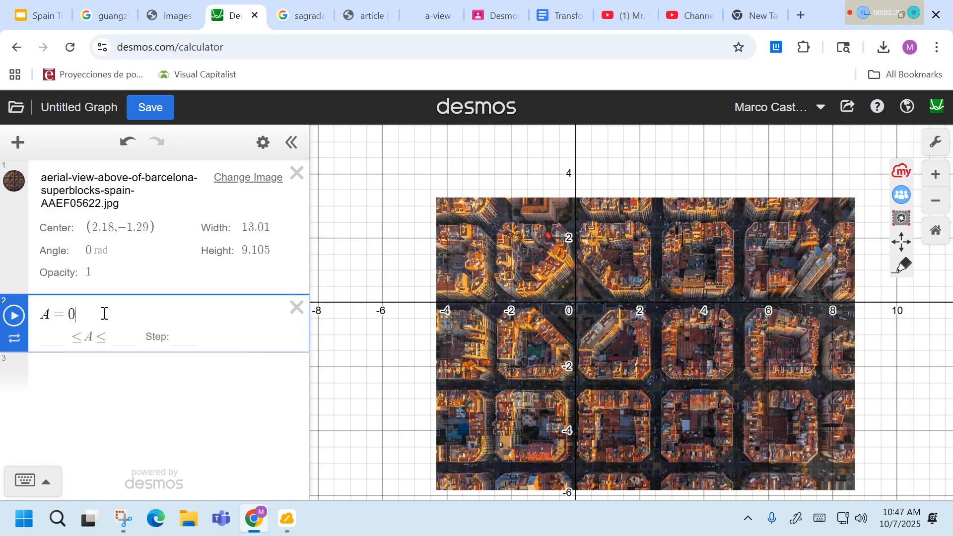
pyautogui.press('Left')
pyautogui.press('Left')
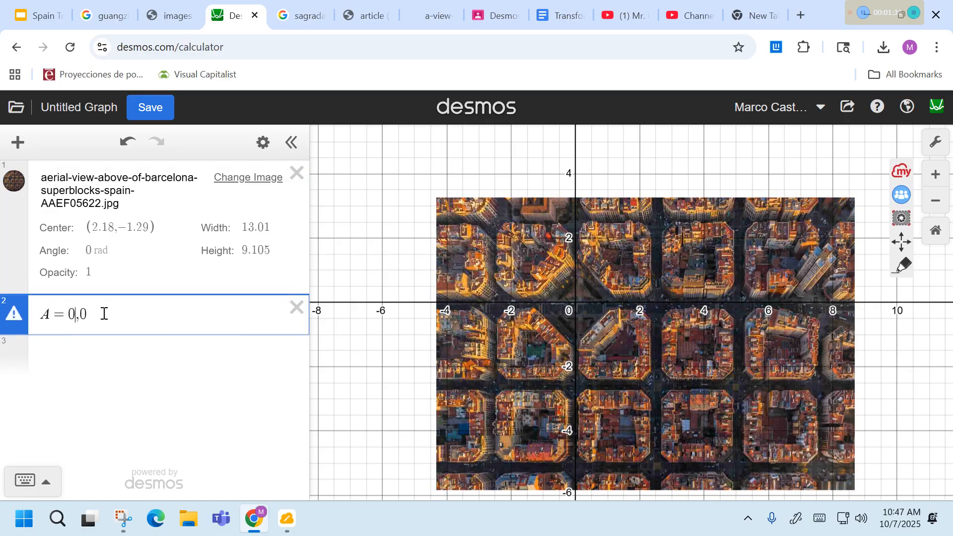
pyautogui.write('(')
pyautogui.press('Right')
pyautogui.press('Right')
pyautogui.press('Right')
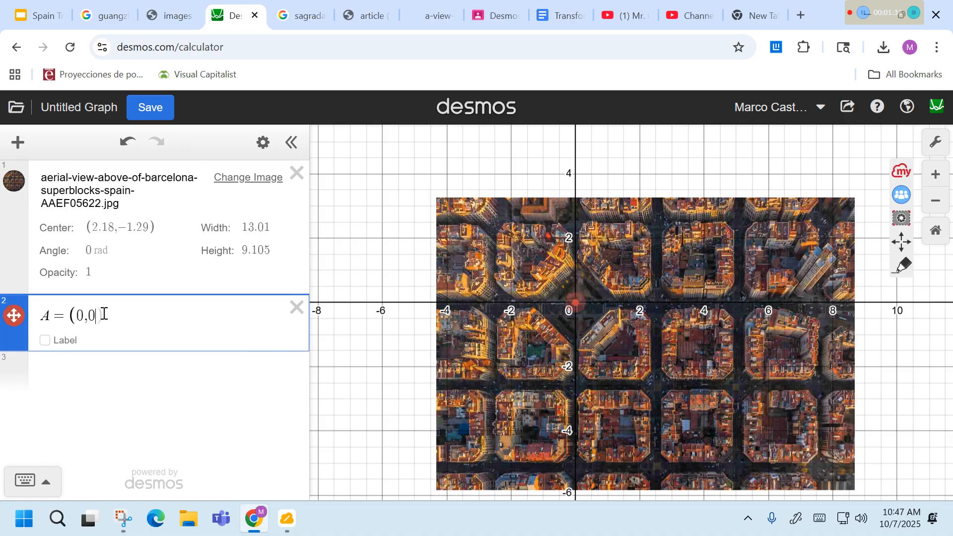
# Step: Copy the point A expression into the next two empty expression lines
pyautogui.moveTo(112, 317); pyautogui.dragTo(40, 325)
pyautogui.hotkey('ctrl', 'c')
pyautogui.click(91, 377)
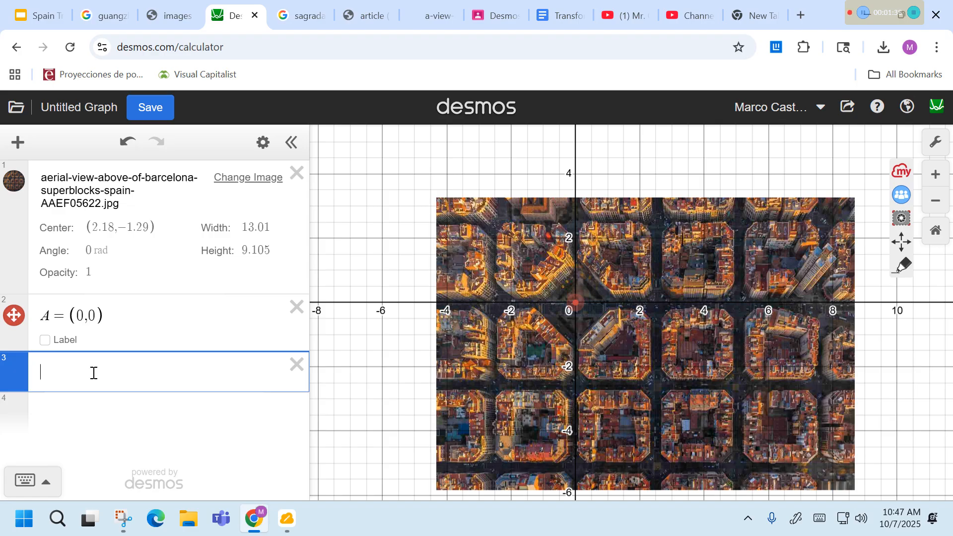
pyautogui.hotkey('ctrl', 'v')
pyautogui.click(96, 426)
pyautogui.hotkey('ctrl', 'v')
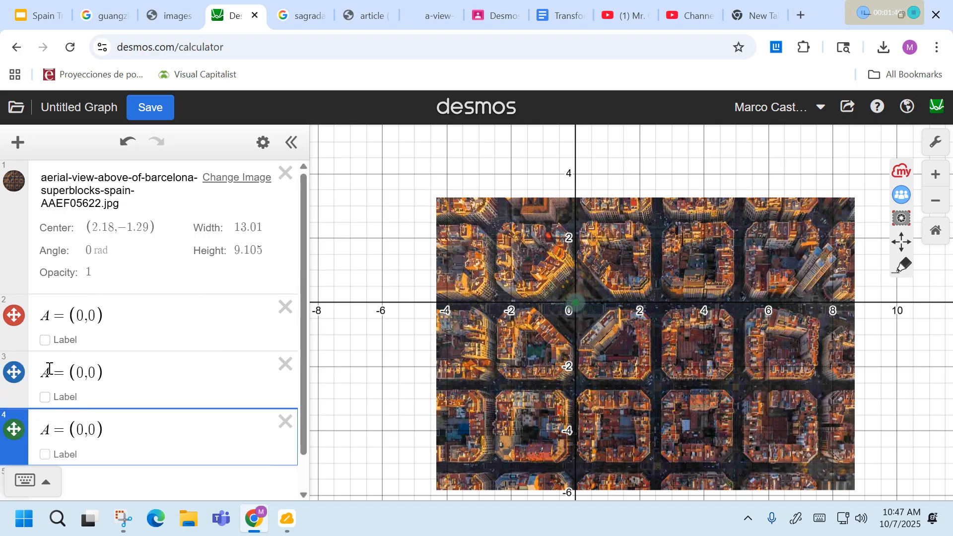
# Step: Rename the two copied points B and C, and add an empty expression line below them
pyautogui.click(49, 369)
pyautogui.press('BackSpace')
pyautogui.write('B')
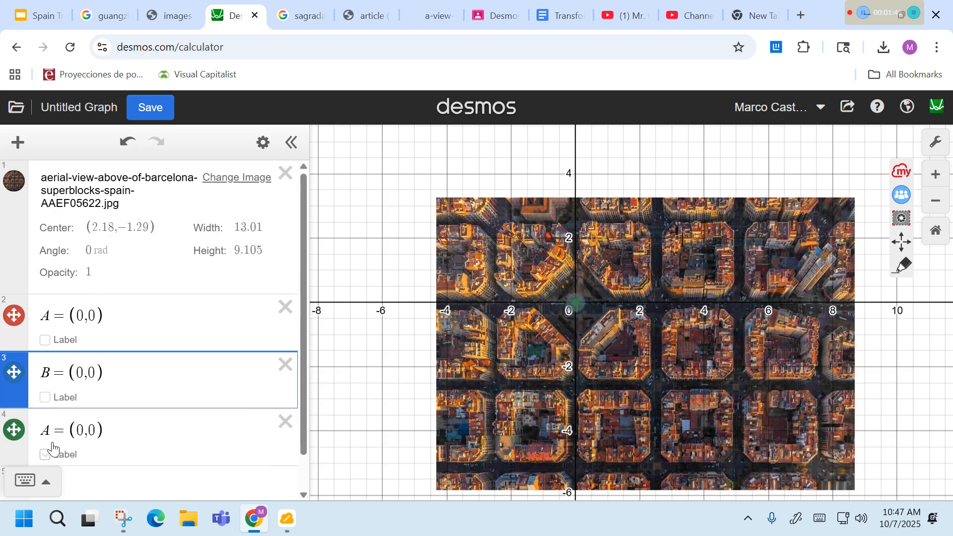
pyautogui.click(52, 429)
pyautogui.press('BackSpace')
pyautogui.write('C')
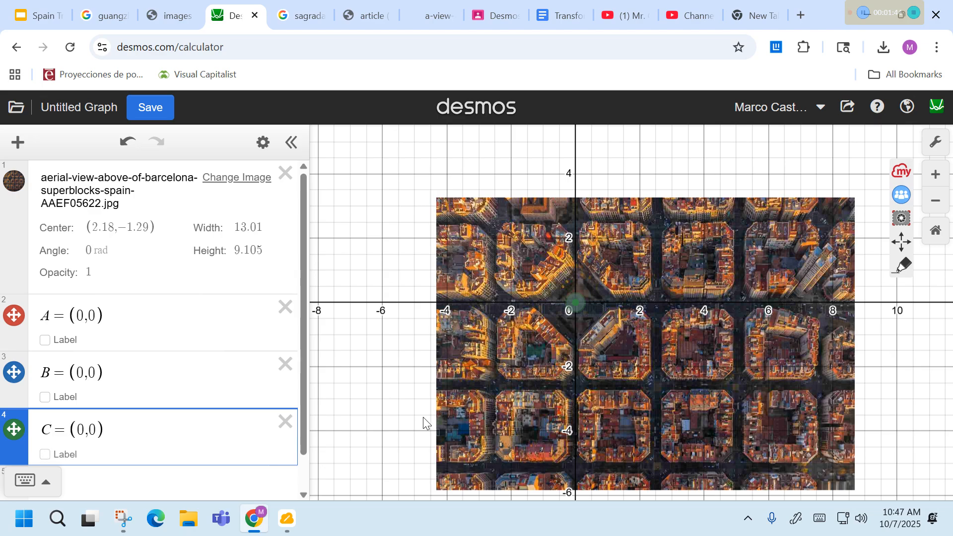
pyautogui.press('Return')
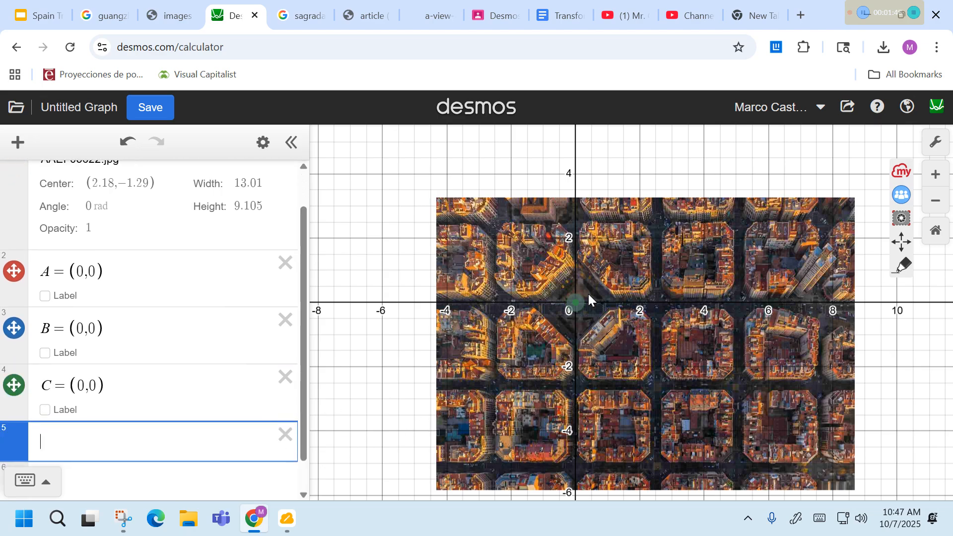
# Step: Move the three points off the origin onto the city block, with C about (1.74,1.85), B about (1.8,0.88) and A about (0.67,1.88)
pyautogui.moveTo(575, 303); pyautogui.dragTo(632, 243)
pyautogui.moveTo(574, 304); pyautogui.dragTo(631, 278)
pyautogui.moveTo(575, 304); pyautogui.dragTo(597, 242)
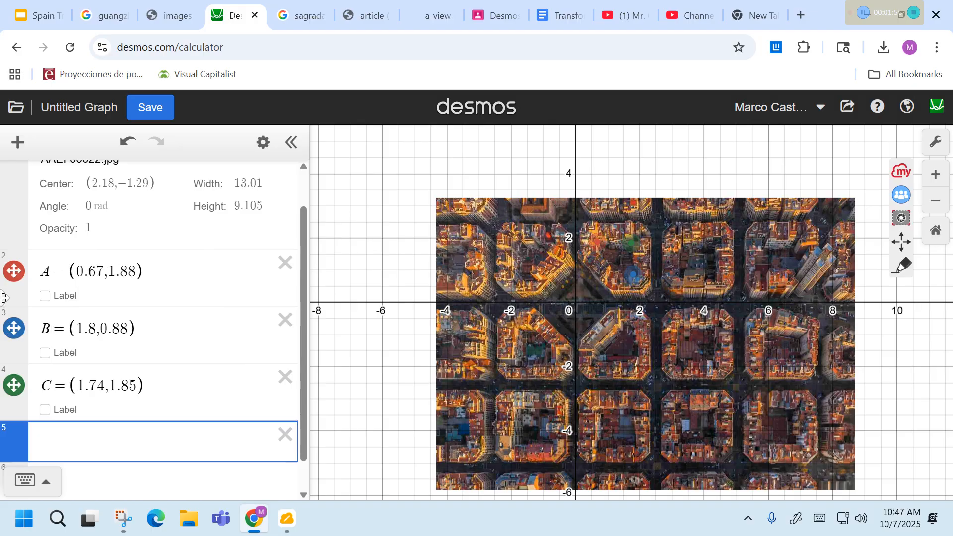
# Step: Change the color of points A and B to green to match point C
pyautogui.click(44, 269)
pyautogui.click(14, 271)
pyautogui.click(101, 339)
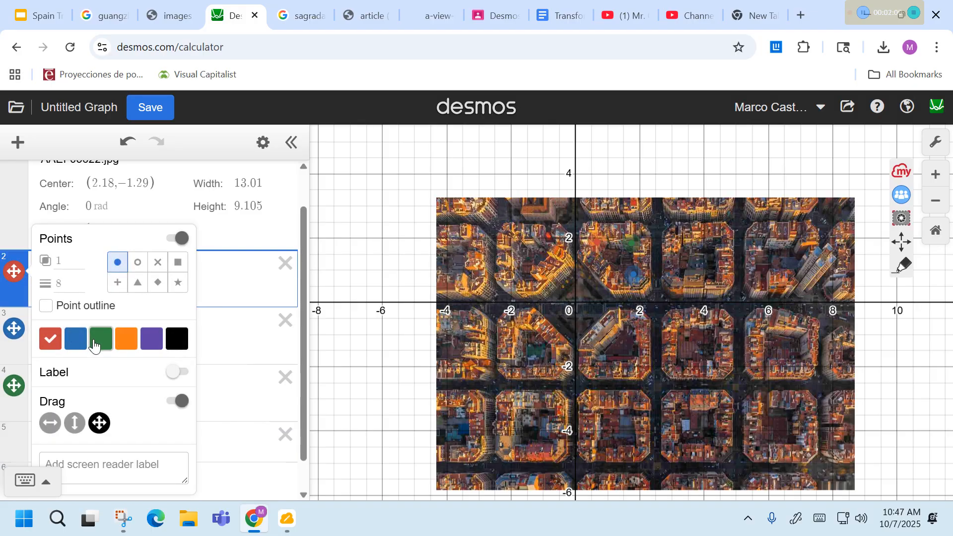
pyautogui.click(19, 335)
pyautogui.click(18, 336)
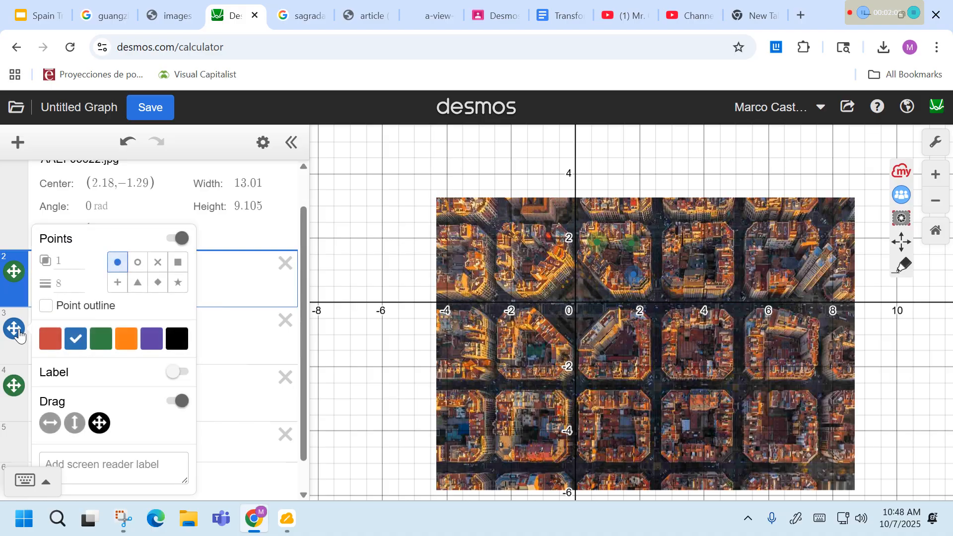
pyautogui.click(100, 340)
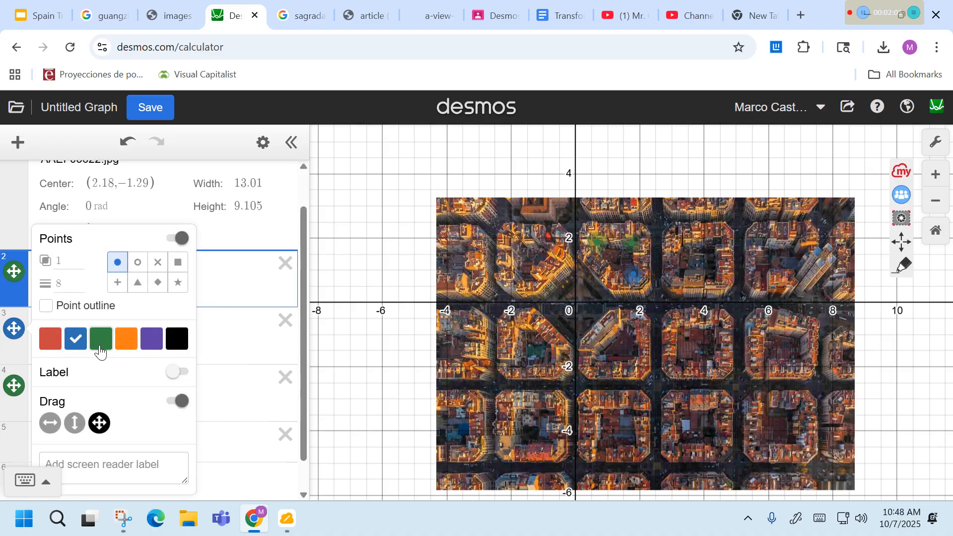
pyautogui.click(353, 407)
# Step: Create the triangle with polygon(A,B,C) and color it green
pyautogui.click(203, 449)
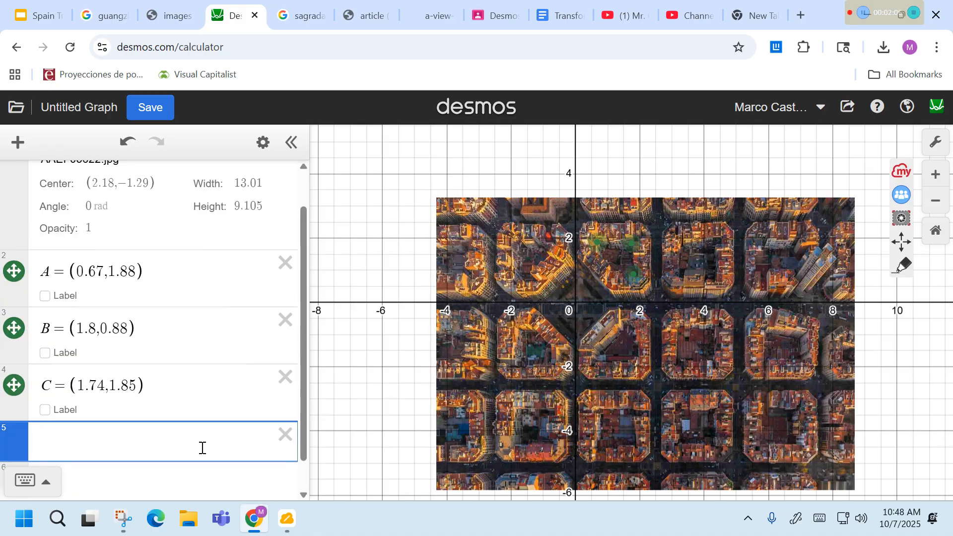
pyautogui.write('polygon(')
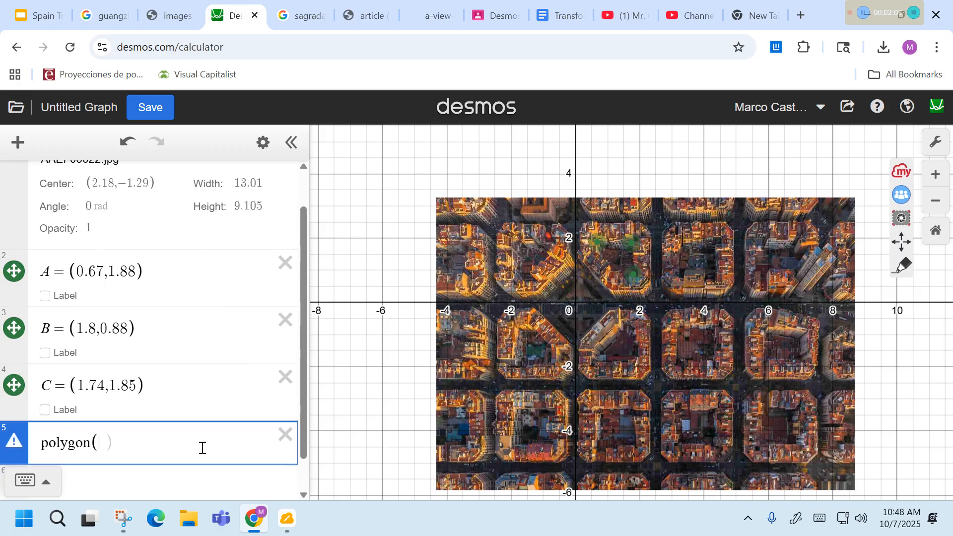
pyautogui.write('A,B,C')
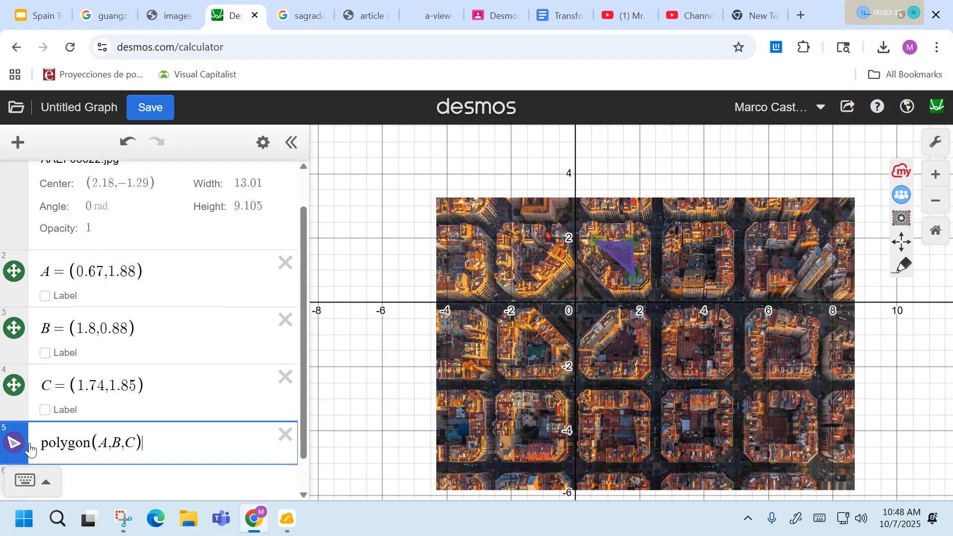
pyautogui.click(12, 443)
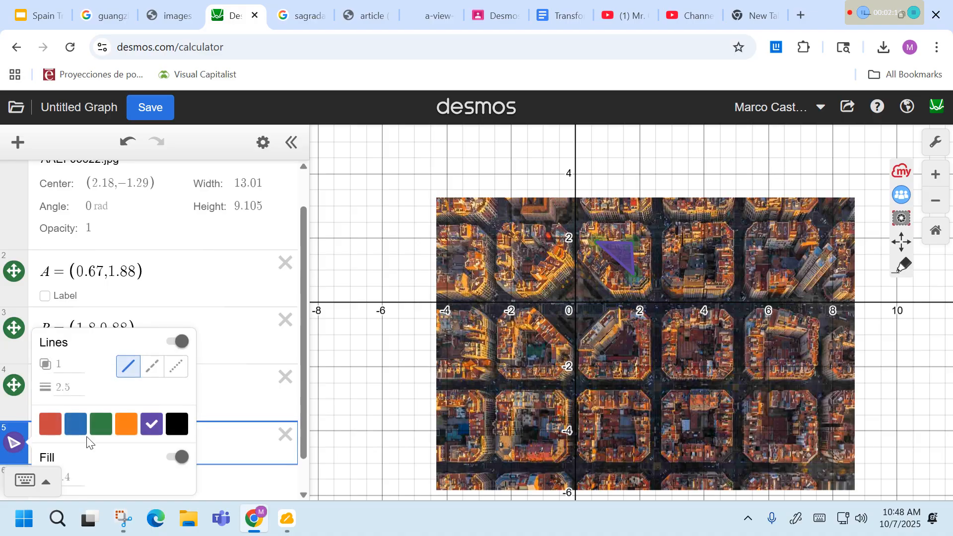
pyautogui.click(101, 424)
pyautogui.click(286, 376)
pyautogui.click(287, 377)
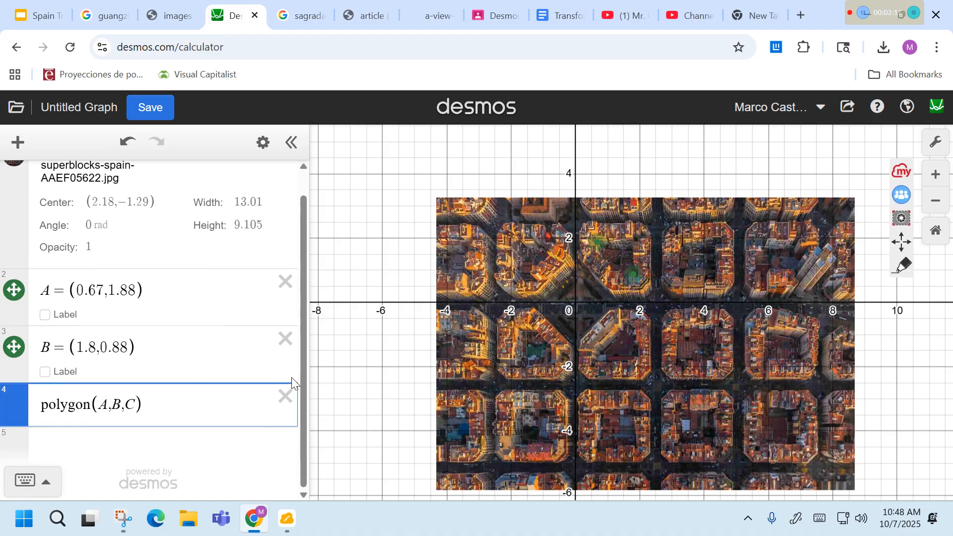
pyautogui.click(126, 144)
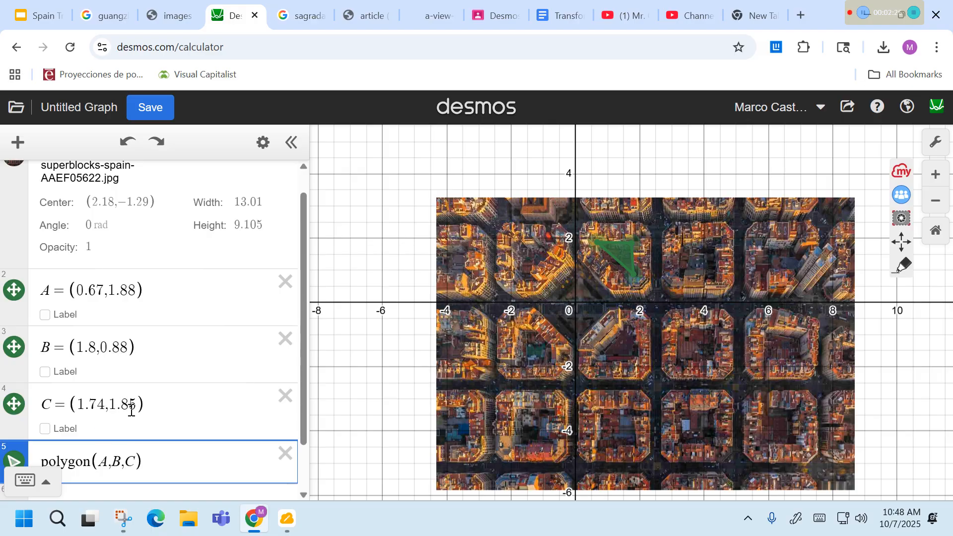
# Step: Set point A's y-coordinate to 1.8 and point C's coordinates to (1.8,1.8)
pyautogui.click(137, 294)
pyautogui.press('BackSpace')
pyautogui.click(139, 401)
pyautogui.press('BackSpace')
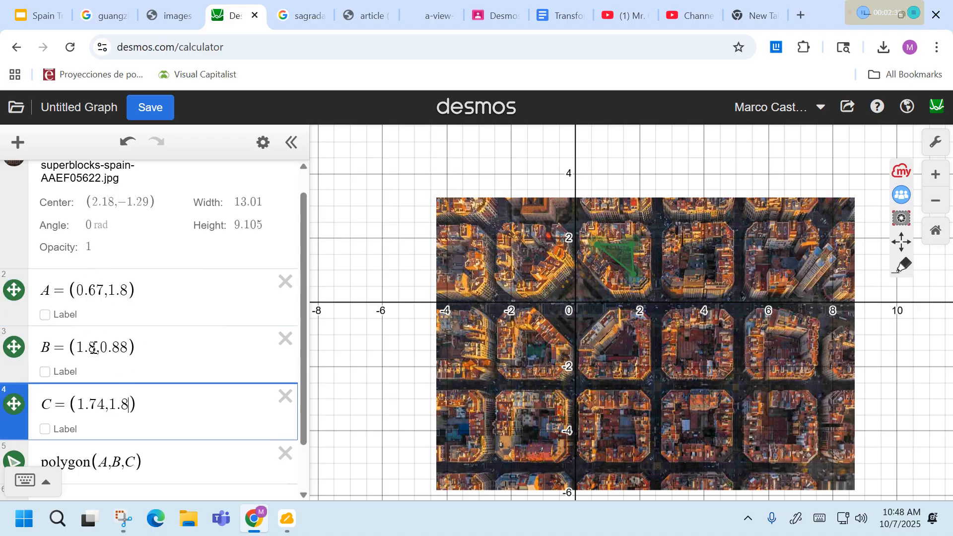
pyautogui.click(103, 404)
pyautogui.press('BackSpace')
pyautogui.press('BackSpace')
pyautogui.write('8')
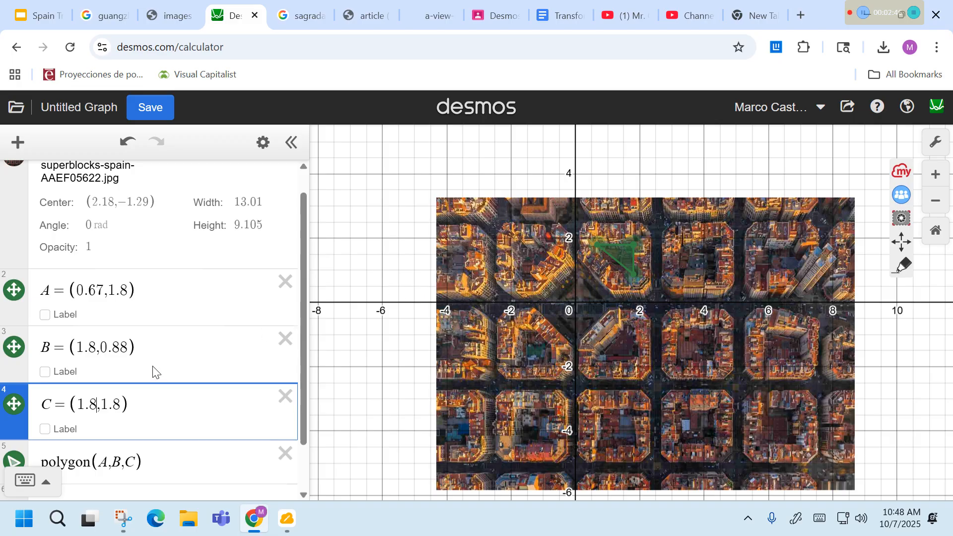
# Step: Label the triangle's vertices A, B and C, and place B's label to the right of its point
pyautogui.moveTo(302, 374); pyautogui.dragTo(306, 416)
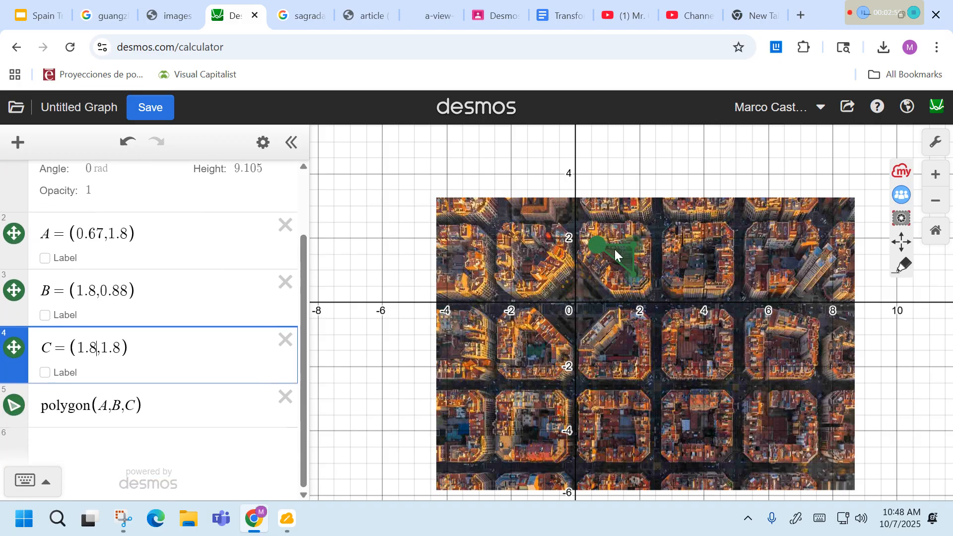
pyautogui.click(58, 259)
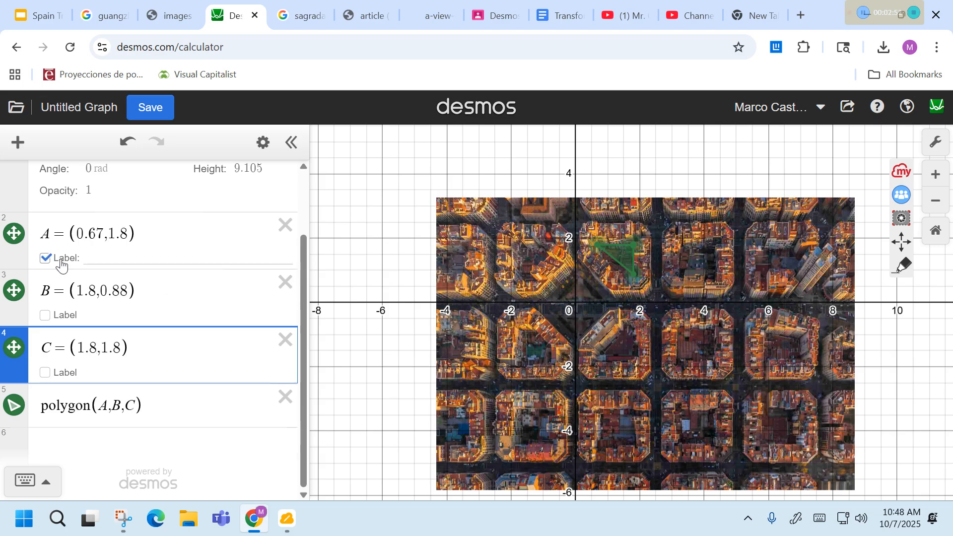
pyautogui.click(94, 258)
pyautogui.write('A')
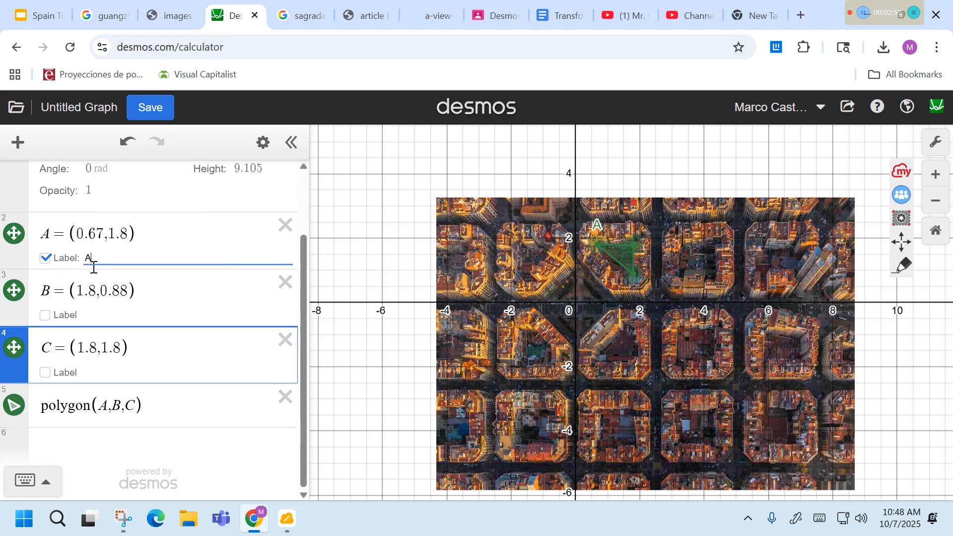
pyautogui.click(45, 314)
pyautogui.click(100, 315)
pyautogui.write('B')
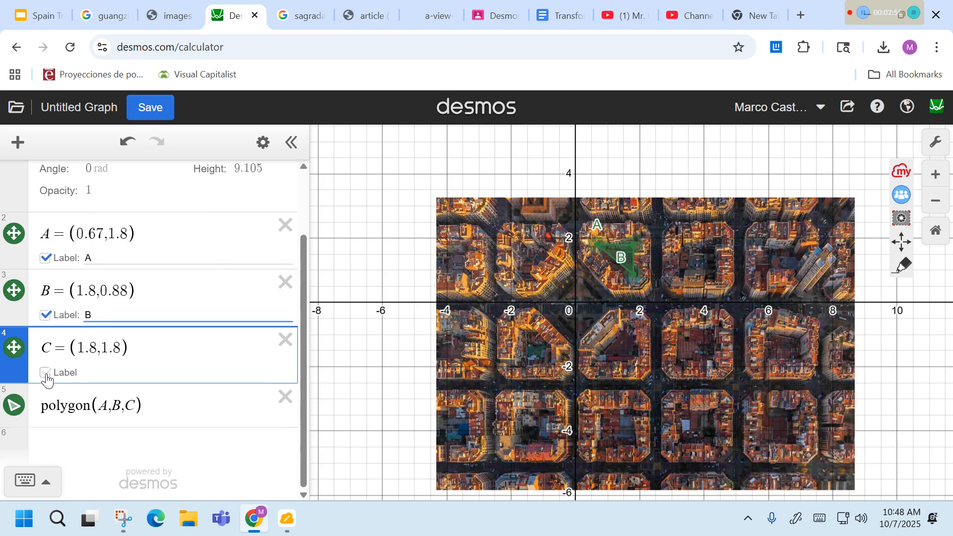
pyautogui.click(45, 372)
pyautogui.click(87, 373)
pyautogui.write('C')
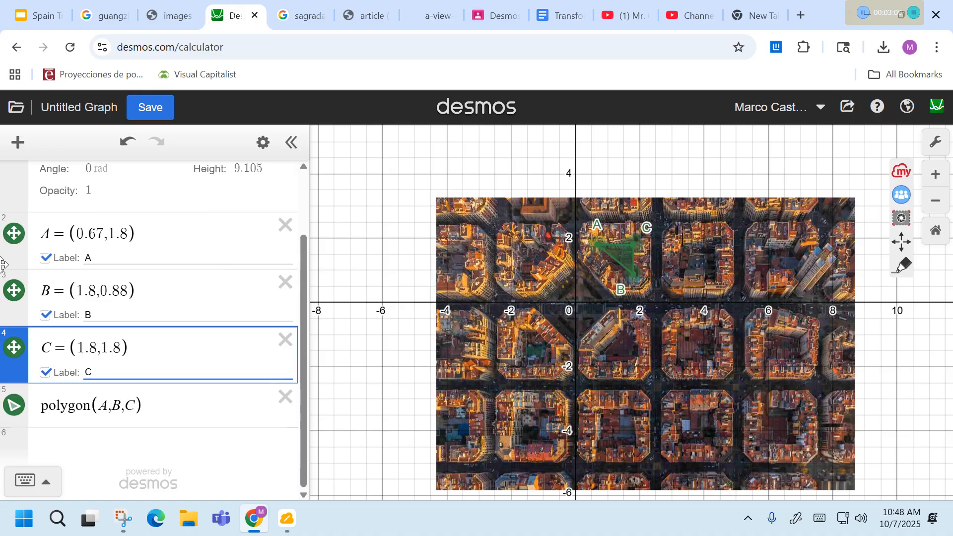
pyautogui.click(13, 291)
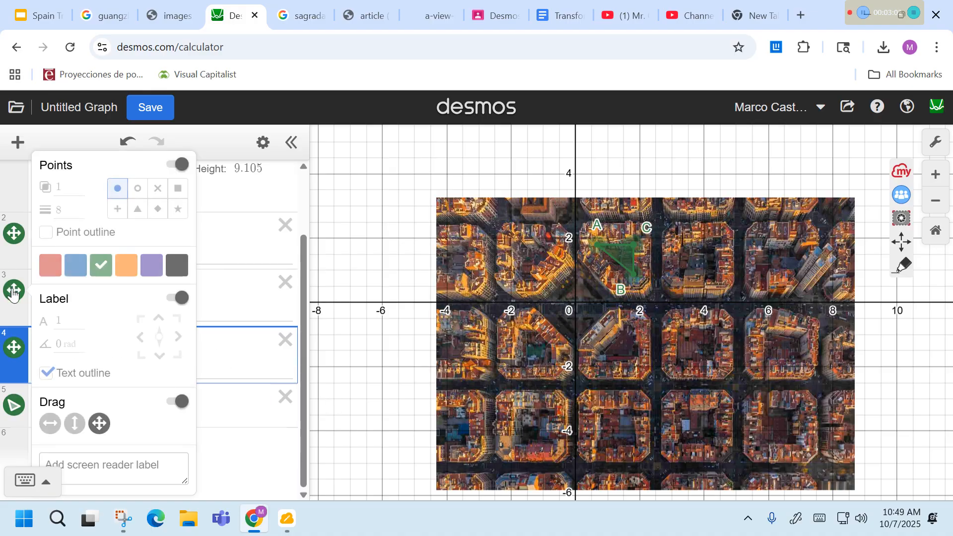
pyautogui.click(179, 337)
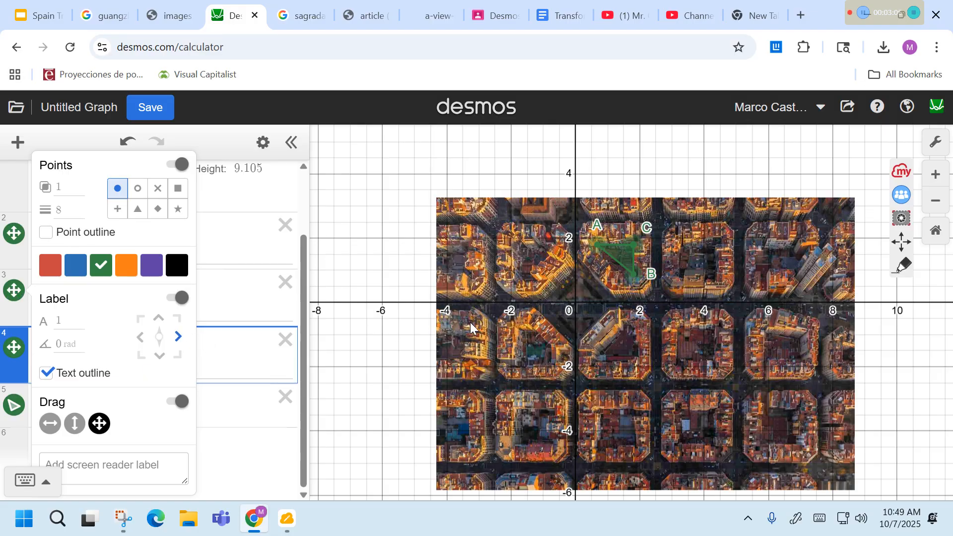
# Step: Copy point A's definition (0.67,1.8) into a new expression below the polygon
pyautogui.click(361, 390)
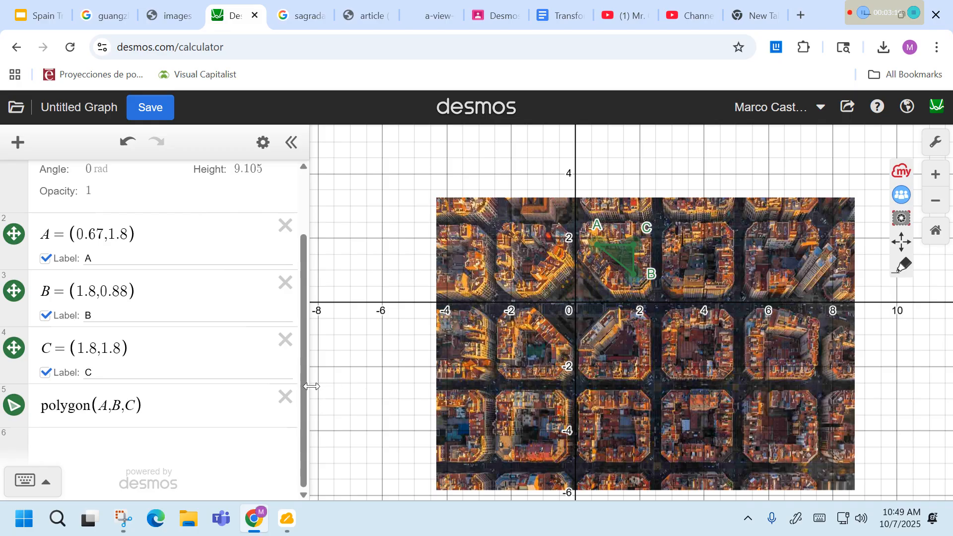
pyautogui.moveTo(305, 395); pyautogui.dragTo(305, 387)
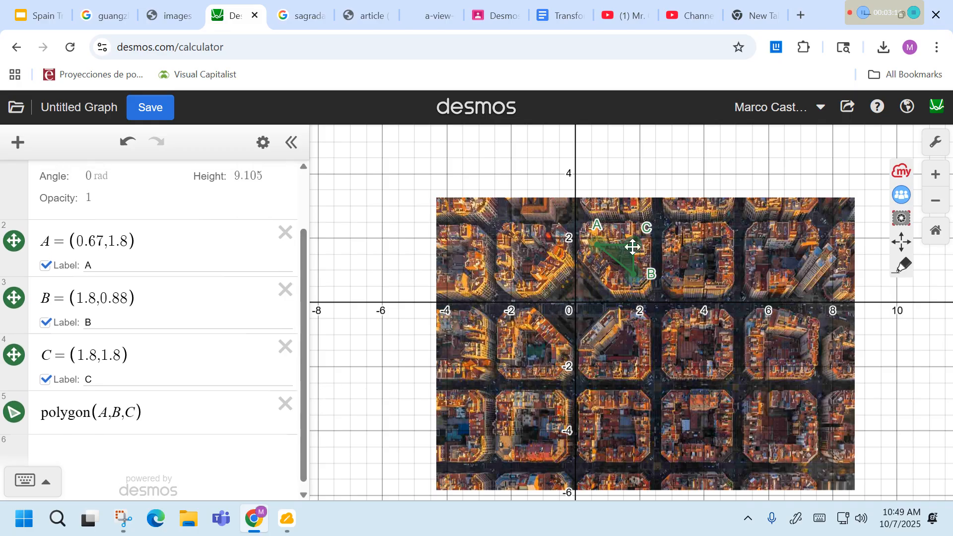
pyautogui.moveTo(156, 242); pyautogui.dragTo(2, 249)
pyautogui.hotkey('ctrl', 'c')
pyautogui.click(117, 453)
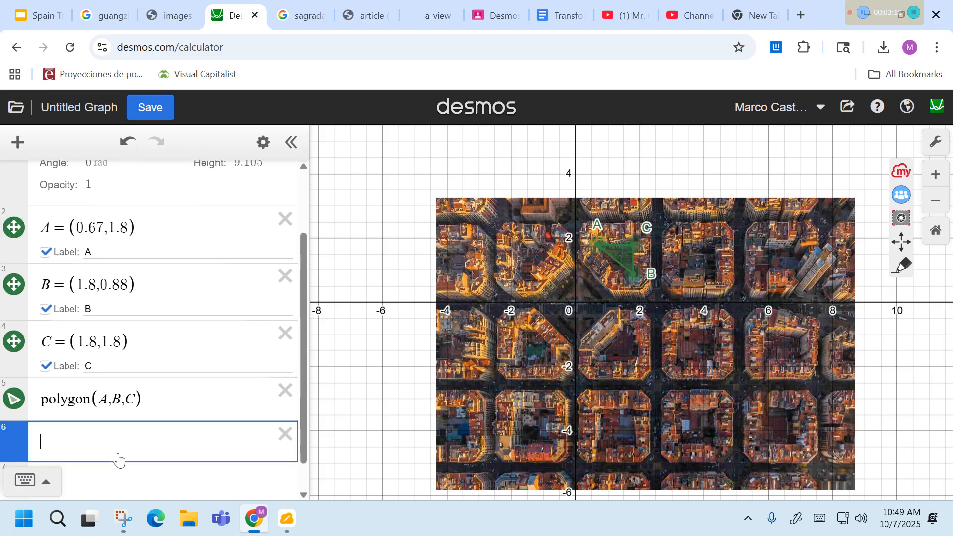
pyautogui.hotkey('ctrl', 'v')
# Step: Copy the definitions of points B (1.8,0.88) and C (1.8,1.8) into new expressions below the copied point A
pyautogui.moveTo(146, 285); pyautogui.dragTo(14, 293)
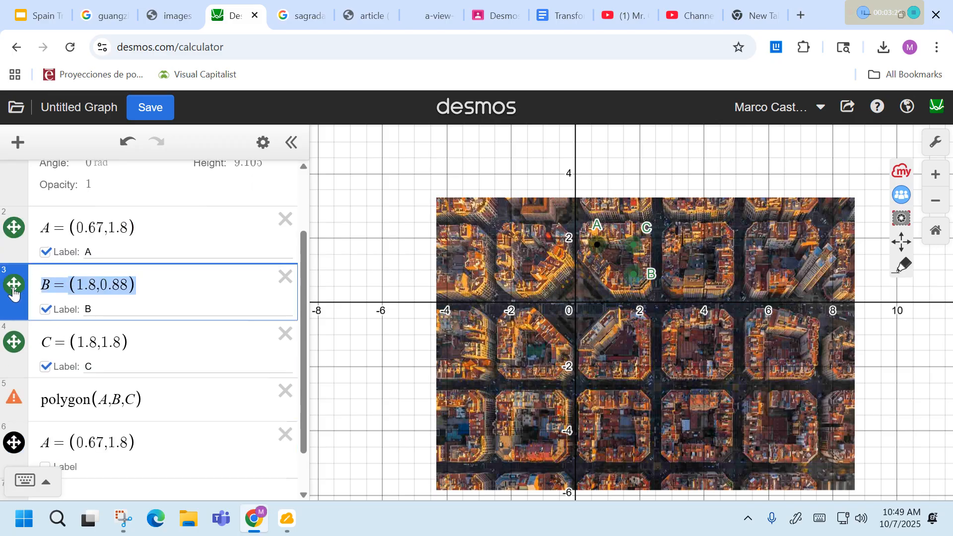
pyautogui.scroll(-2, 248, 412)
pyautogui.click(221, 440)
pyautogui.hotkey('ctrl', 'v')
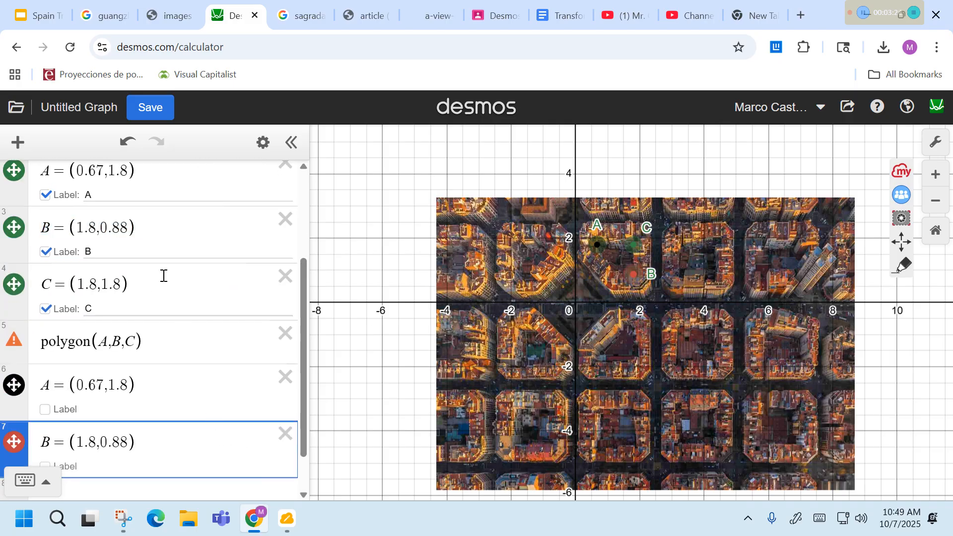
pyautogui.moveTo(137, 284); pyautogui.dragTo(38, 284)
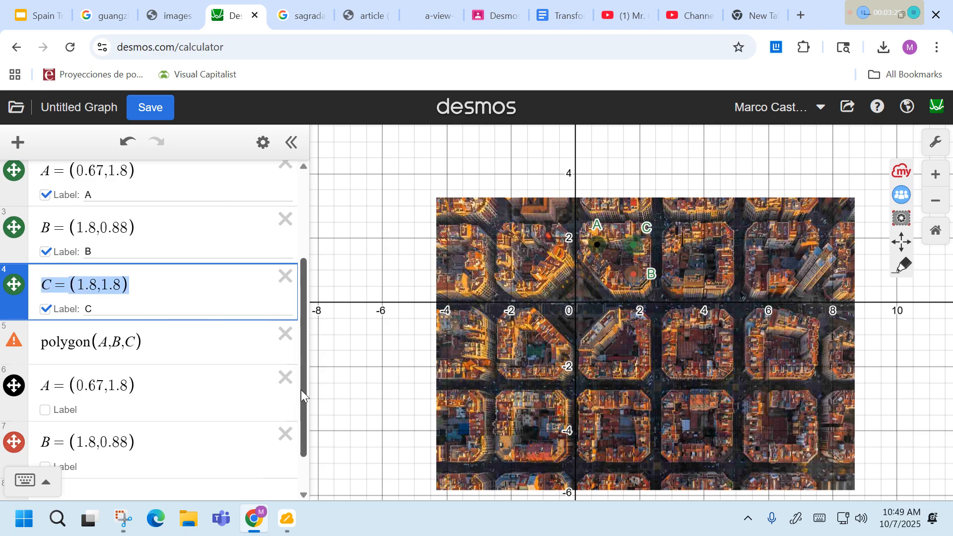
pyautogui.scroll(-2, 303, 427)
pyautogui.click(222, 446)
pyautogui.hotkey('ctrl', 'v')
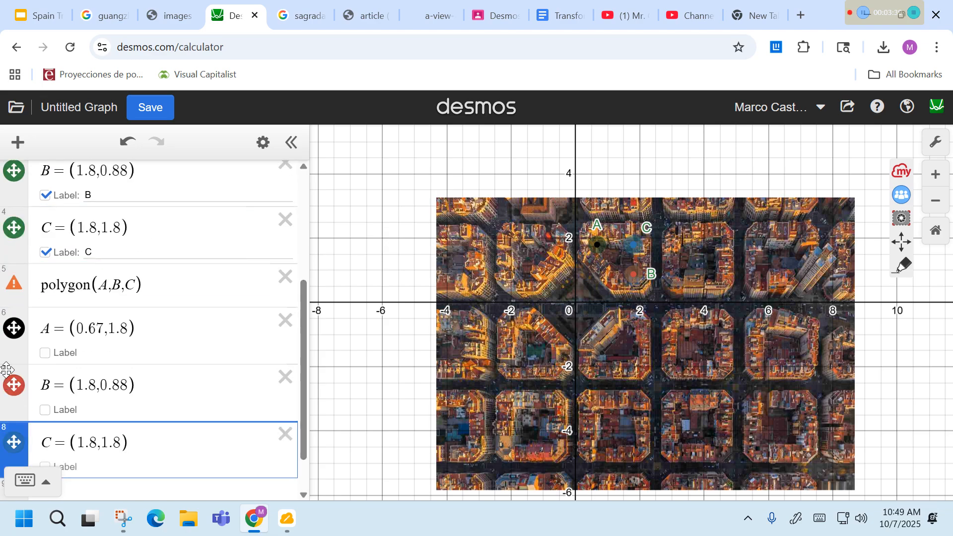
# Step: Rename the copied points A, B and C as D, E and F
pyautogui.click(48, 331)
pyautogui.write('D')
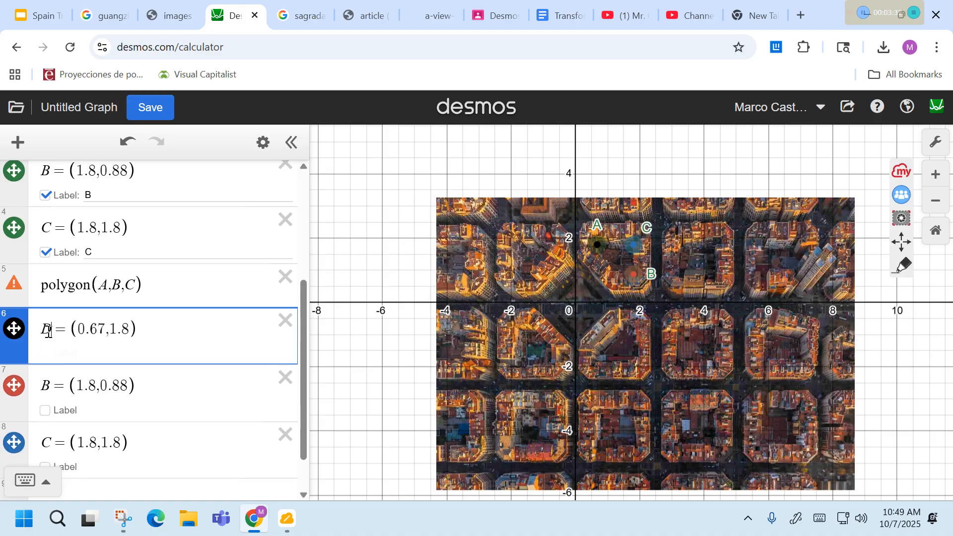
pyautogui.click(50, 386)
pyautogui.press('BackSpace')
pyautogui.write('E')
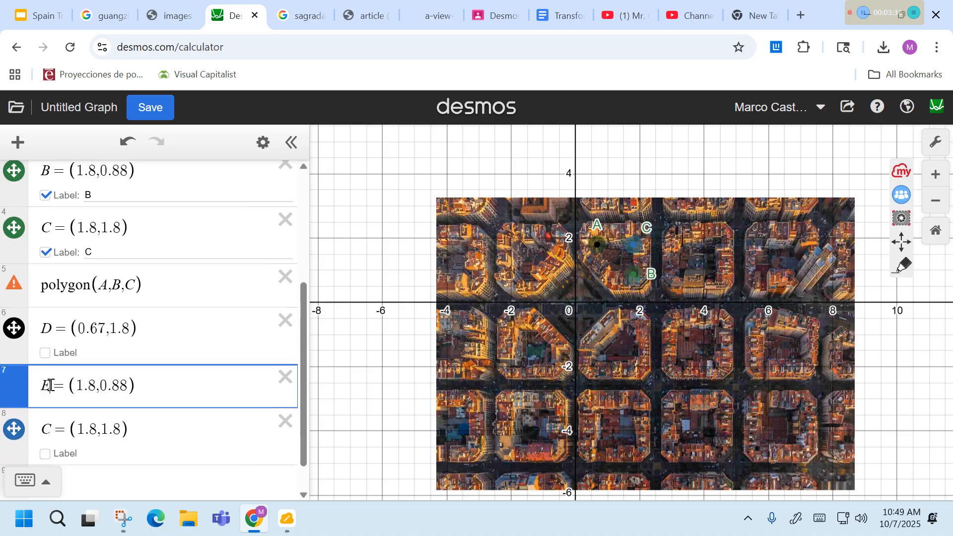
pyautogui.click(51, 437)
pyautogui.press('BackSpace')
pyautogui.write('F')
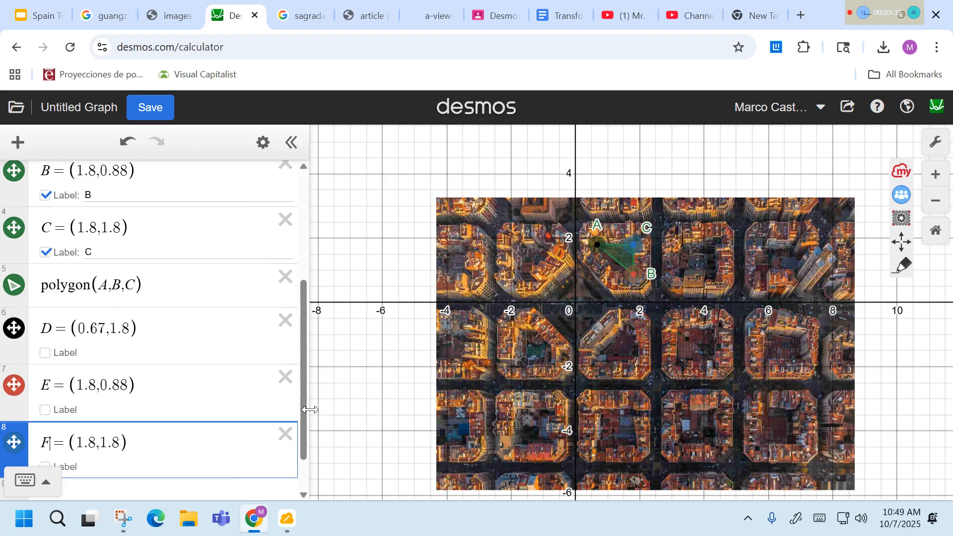
# Step: Make both coordinates of point D negative, giving D = (-0.67,-1.8)
pyautogui.scroll(2, 305, 418)
pyautogui.scroll(1, 305, 338)
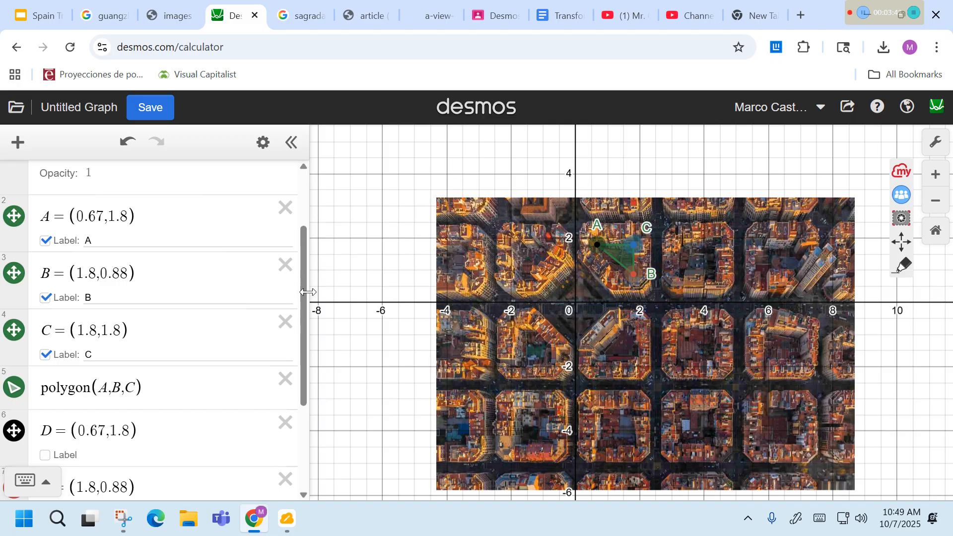
pyautogui.scroll(3, 303, 268)
pyautogui.scroll(-5, 302, 274)
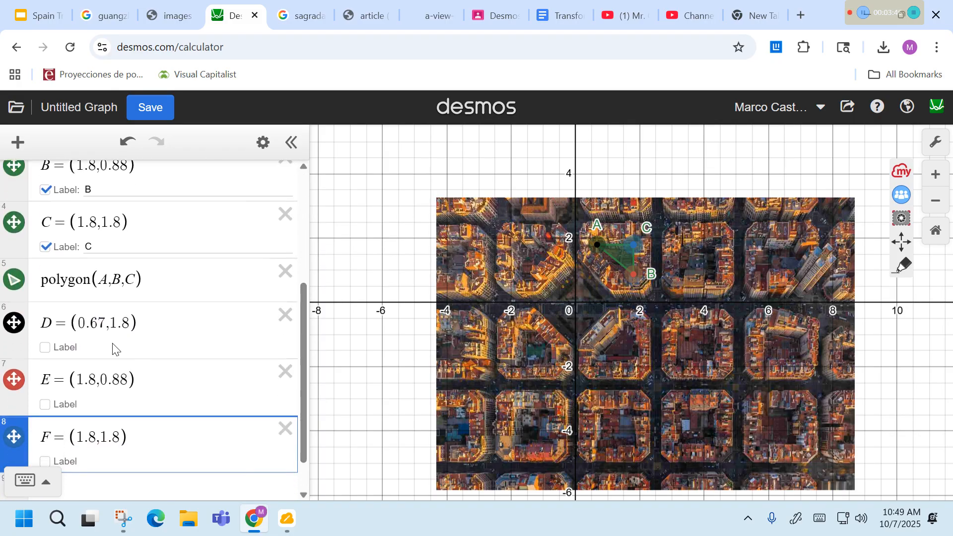
pyautogui.click(77, 323)
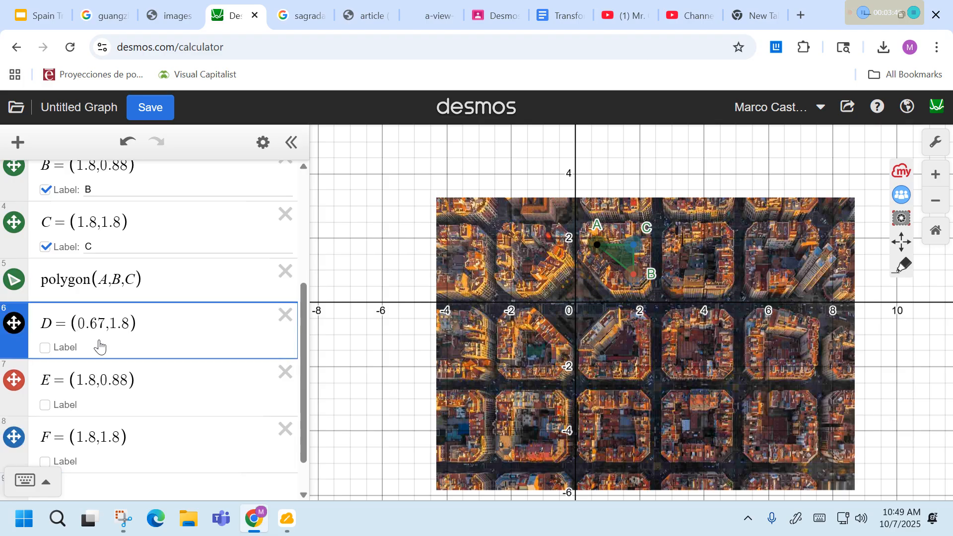
pyautogui.write('-')
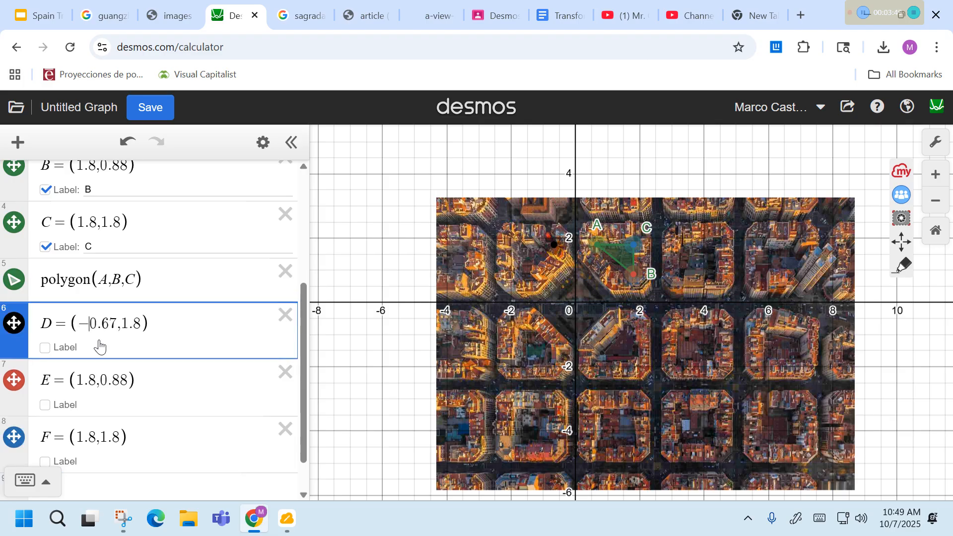
pyautogui.click(123, 325)
pyautogui.write('-')
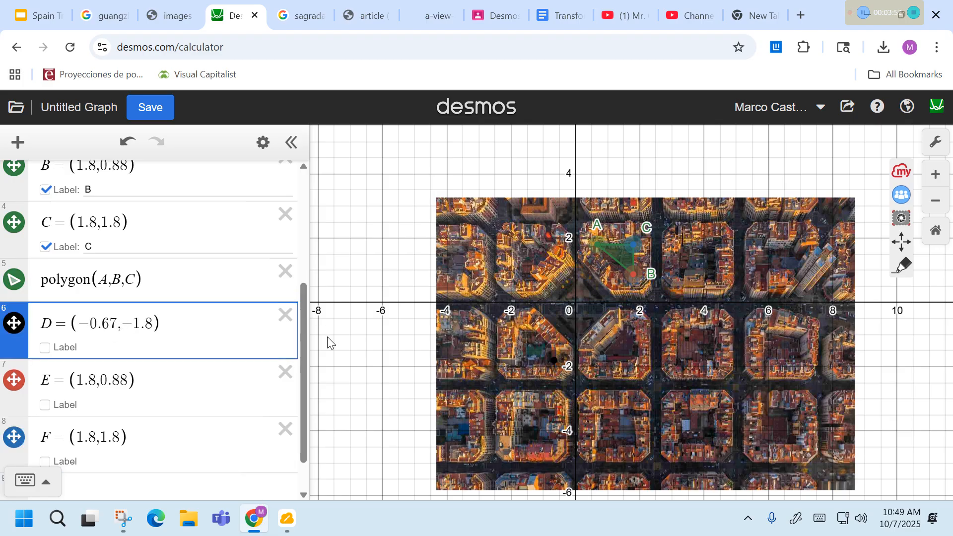
# Step: Label point D as A' and color it red
pyautogui.click(45, 348)
pyautogui.click(98, 347)
pyautogui.write("A'")
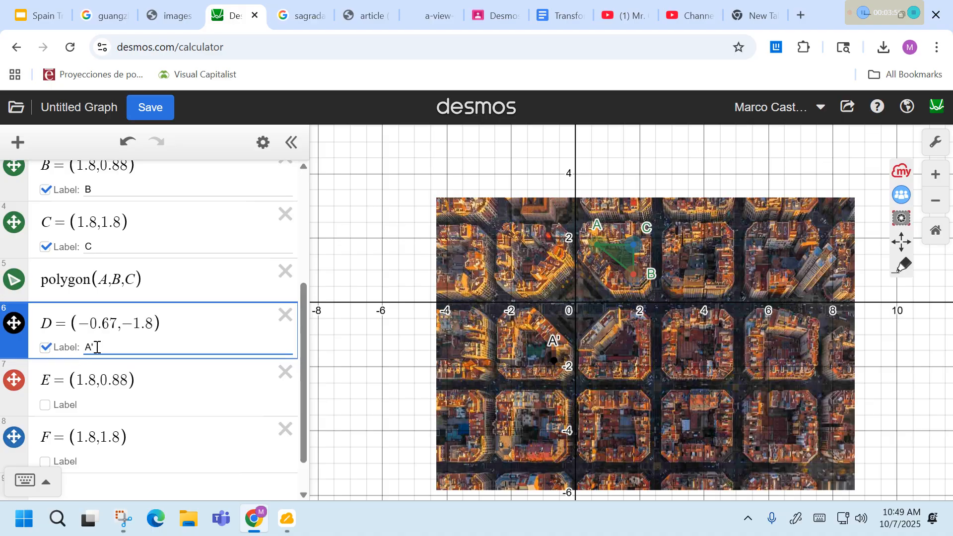
pyautogui.click(14, 323)
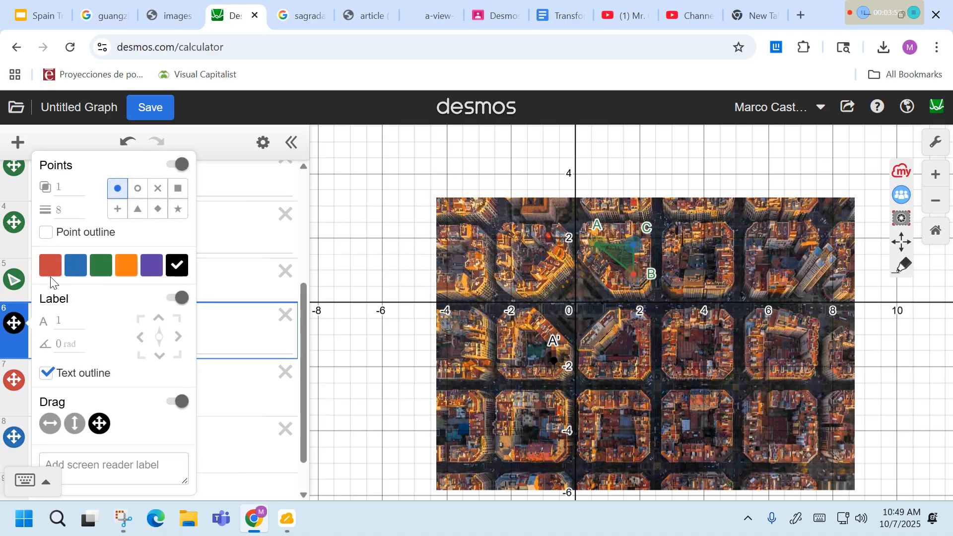
pyautogui.click(51, 266)
pyautogui.click(379, 378)
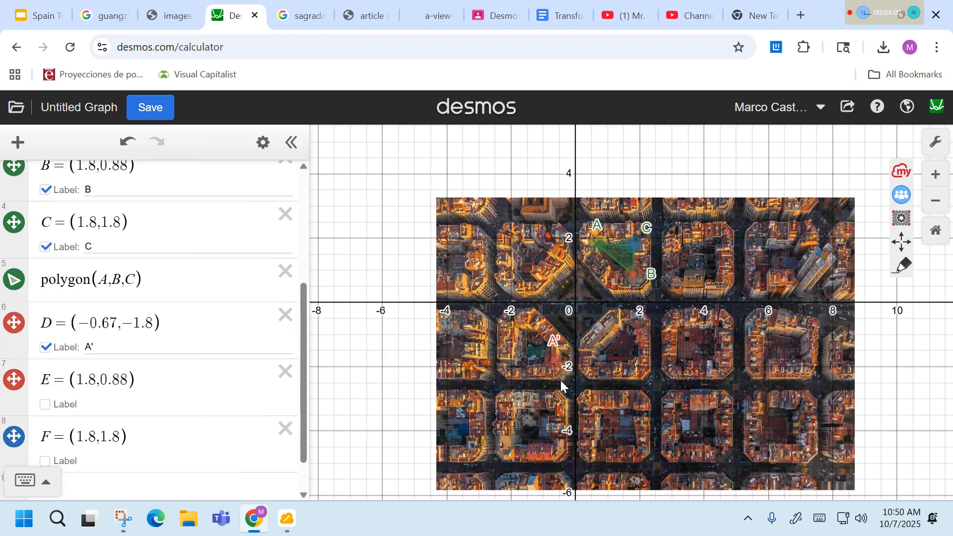
# Step: Set point E's coordinates to (-1.8,-0.88) and label it B'
pyautogui.click(78, 381)
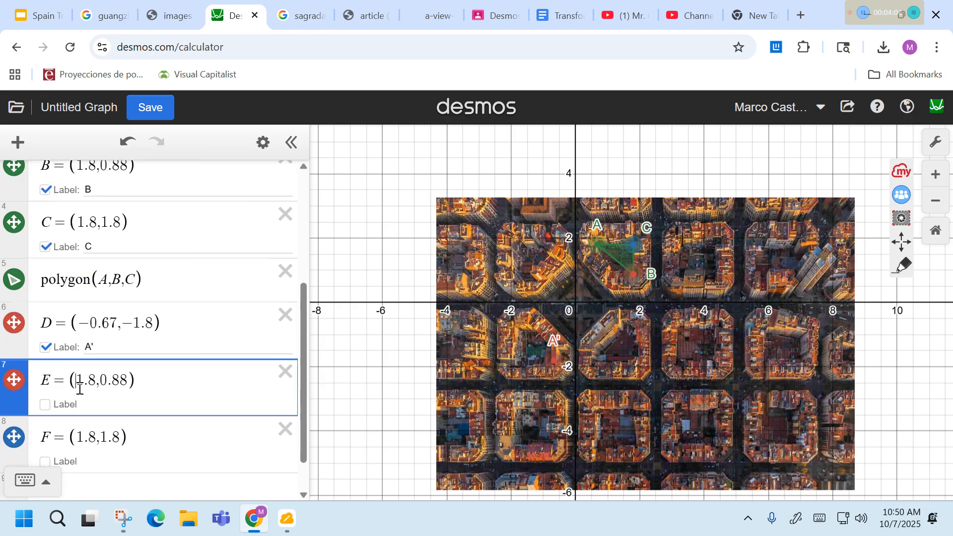
pyautogui.write('-')
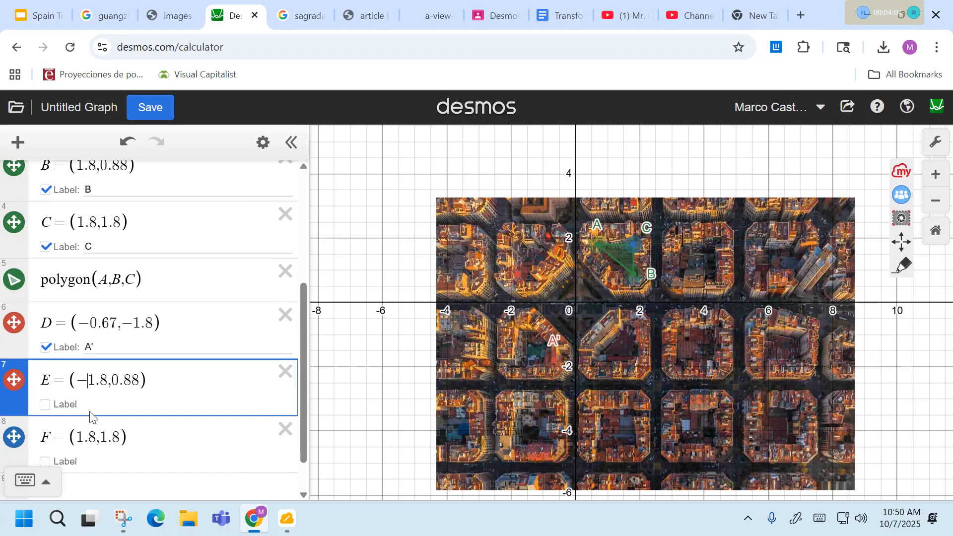
pyautogui.click(115, 381)
pyautogui.write('-')
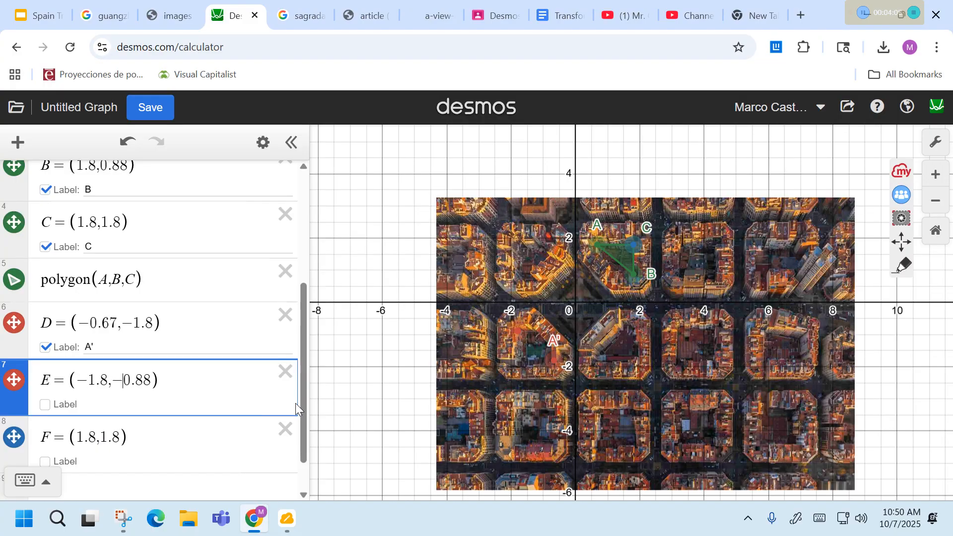
pyautogui.click(45, 404)
pyautogui.click(99, 406)
pyautogui.write("B'")
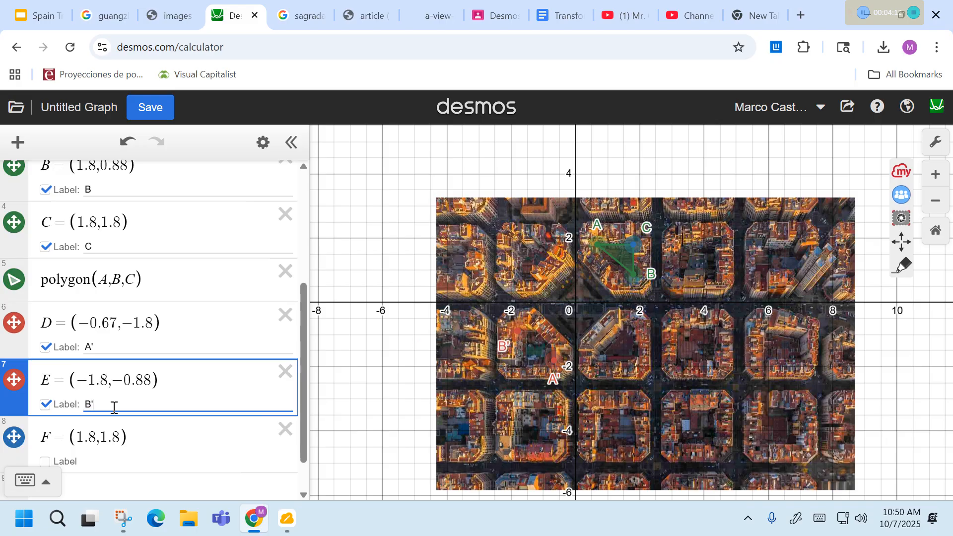
pyautogui.click(381, 438)
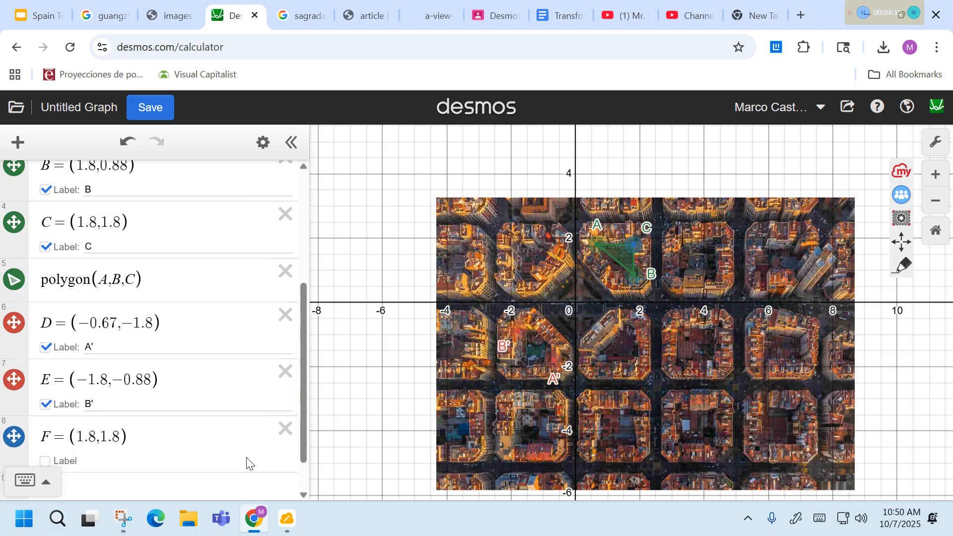
# Step: Make both coordinates of point F negative, giving F = (-1.8,-1.8)
pyautogui.click(80, 437)
pyautogui.write('-')
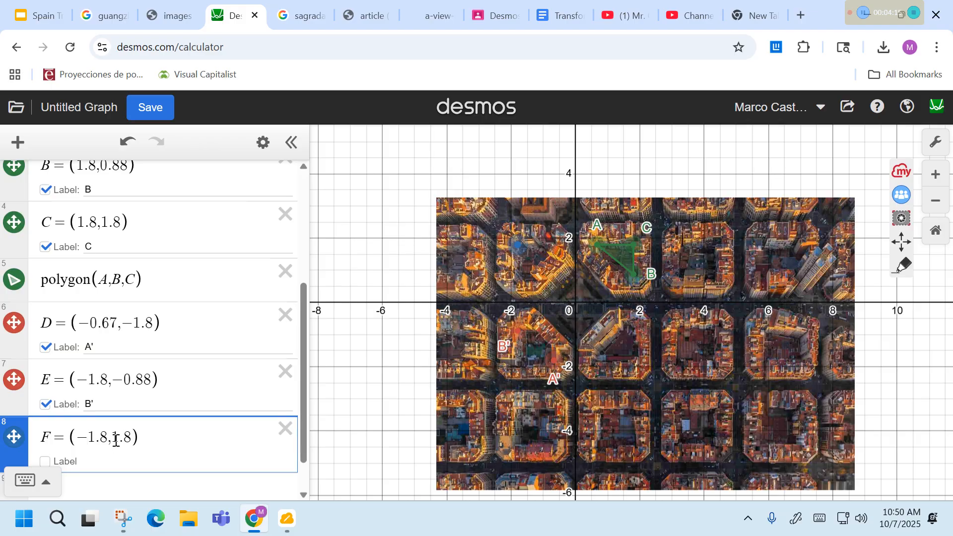
pyautogui.write('-')
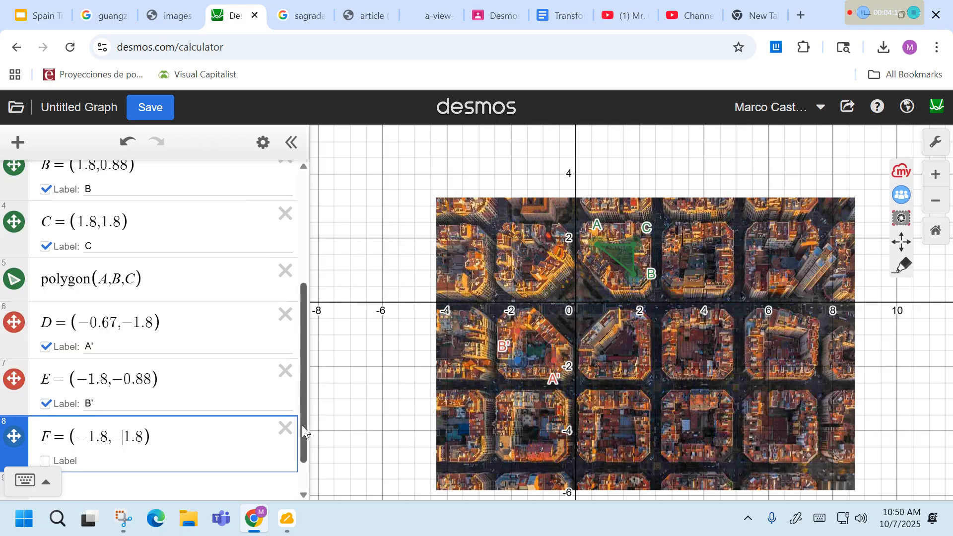
# Step: Label point F as C' and color it red
pyautogui.click(46, 454)
pyautogui.click(97, 452)
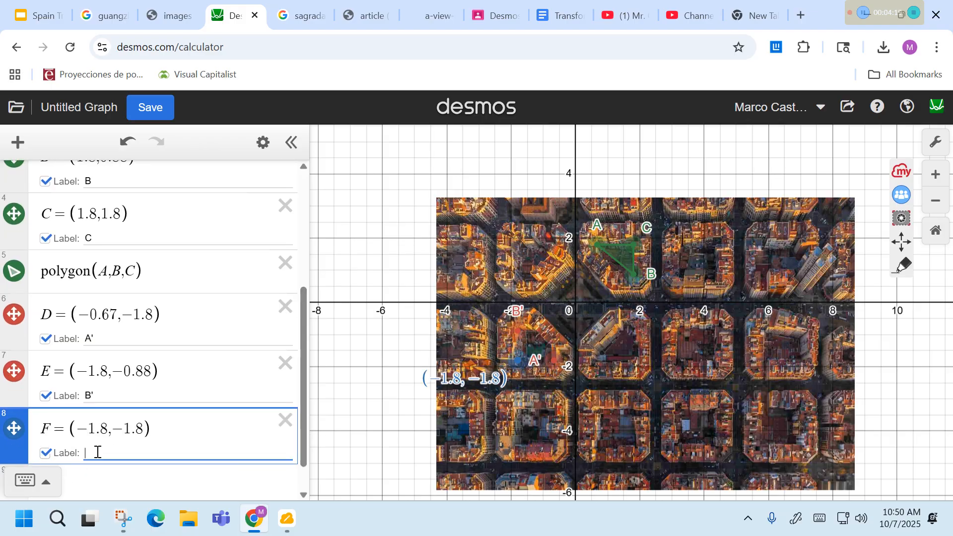
pyautogui.write("C'")
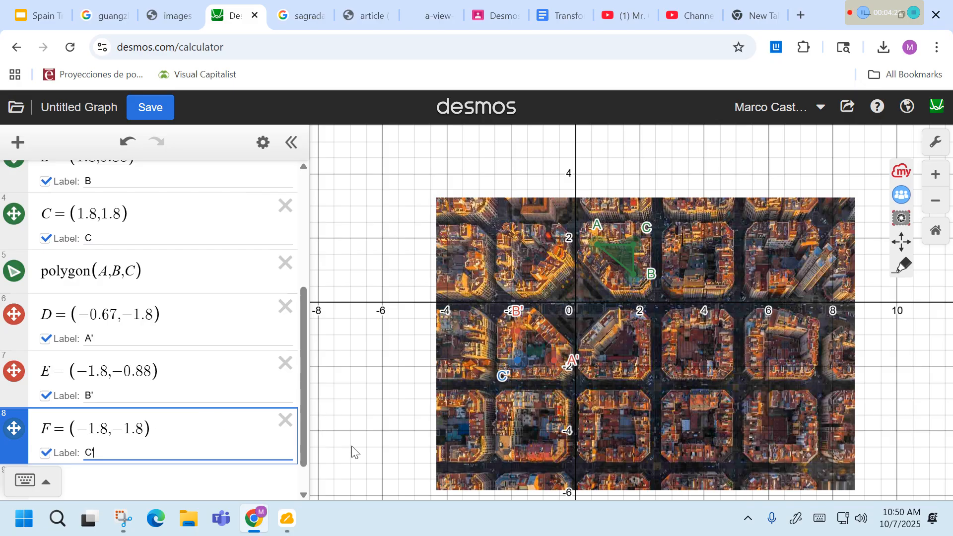
pyautogui.click(13, 435)
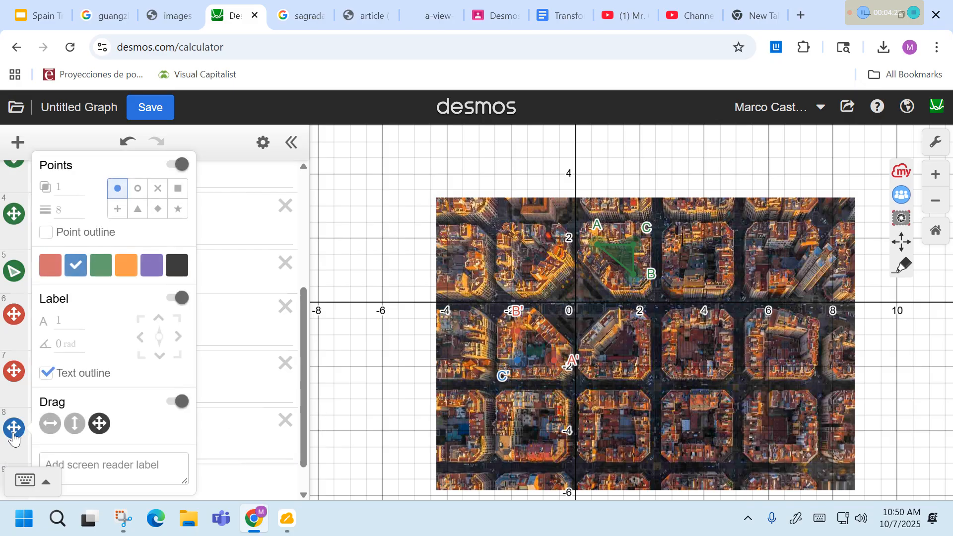
pyautogui.click(50, 265)
pyautogui.click(305, 434)
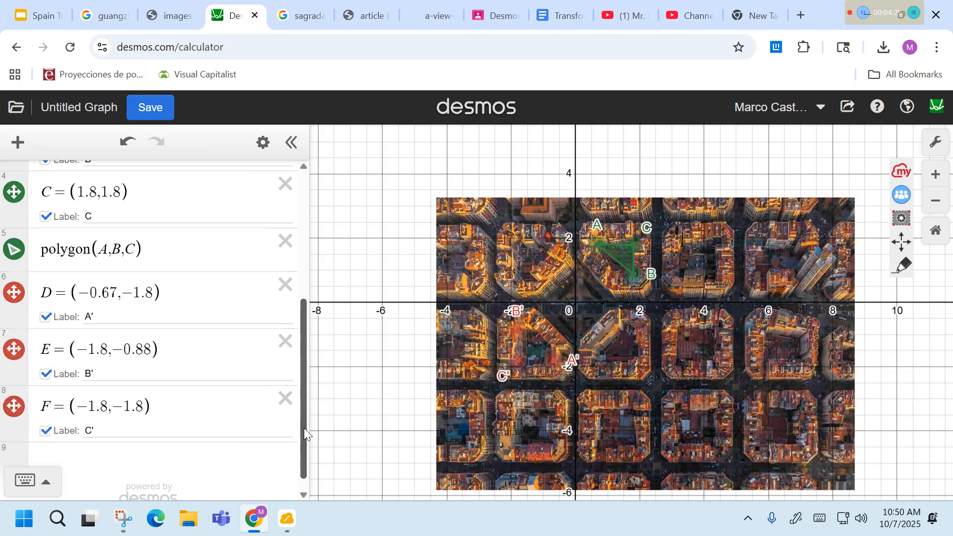
# Step: Add a second polygon(A,B,C) expression below point F and color it red
pyautogui.click(269, 445)
pyautogui.write('polygon(A,B,C')
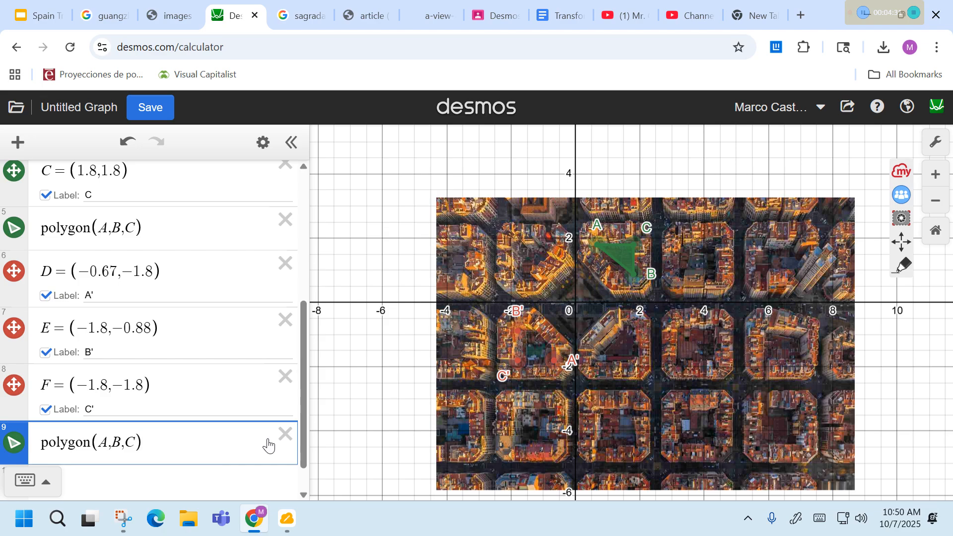
pyautogui.click(16, 448)
pyautogui.click(50, 424)
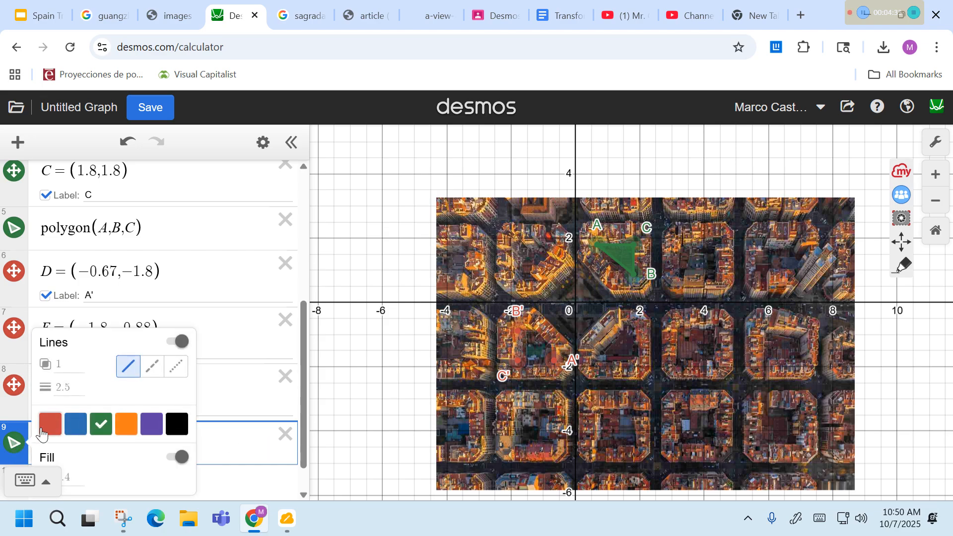
pyautogui.click(379, 442)
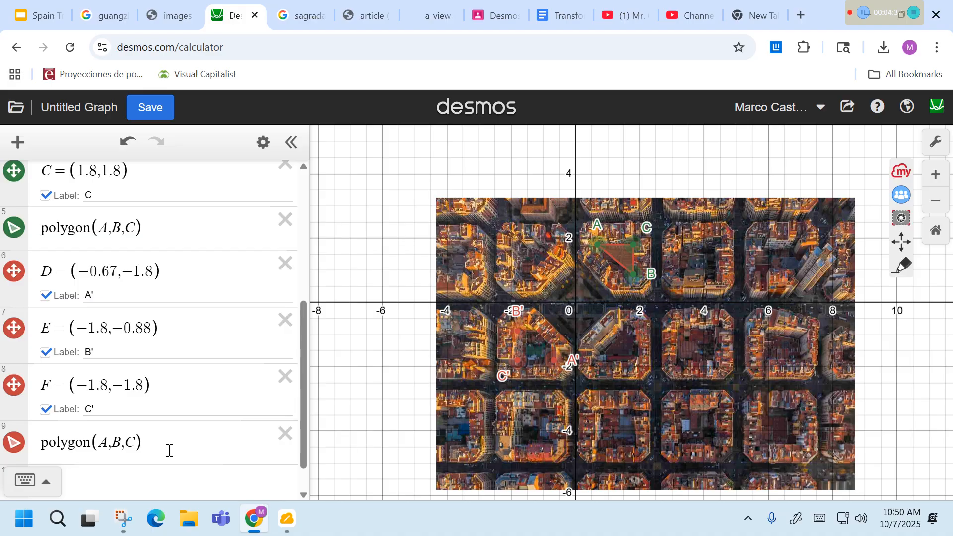
# Step: Replace the red polygon's vertices with D, E and F, giving polygon(D,E,F)
pyautogui.click(141, 441)
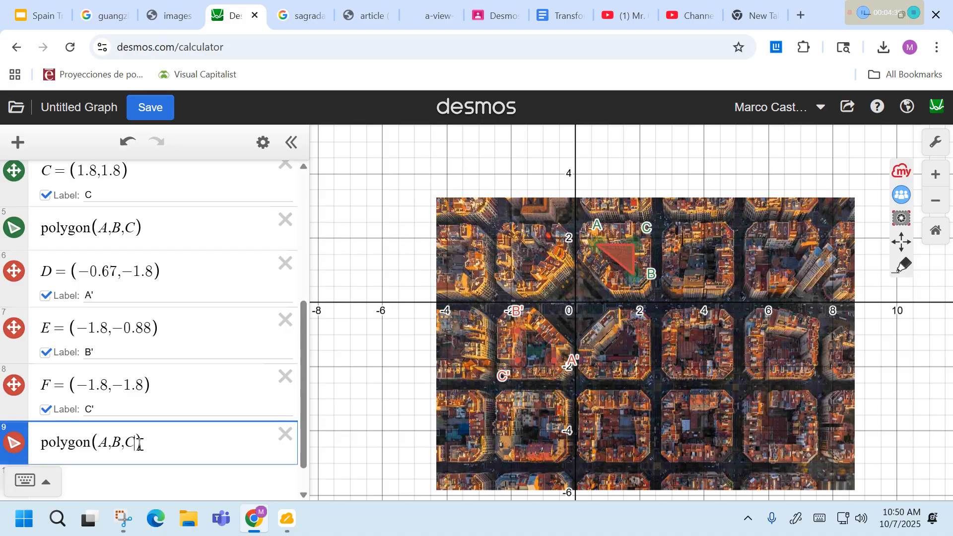
pyautogui.press('BackSpace')
pyautogui.press('BackSpace')
pyautogui.press('BackSpace')
pyautogui.press('BackSpace')
pyautogui.press('BackSpace')
pyautogui.write('De')
pyautogui.write(',E,F')
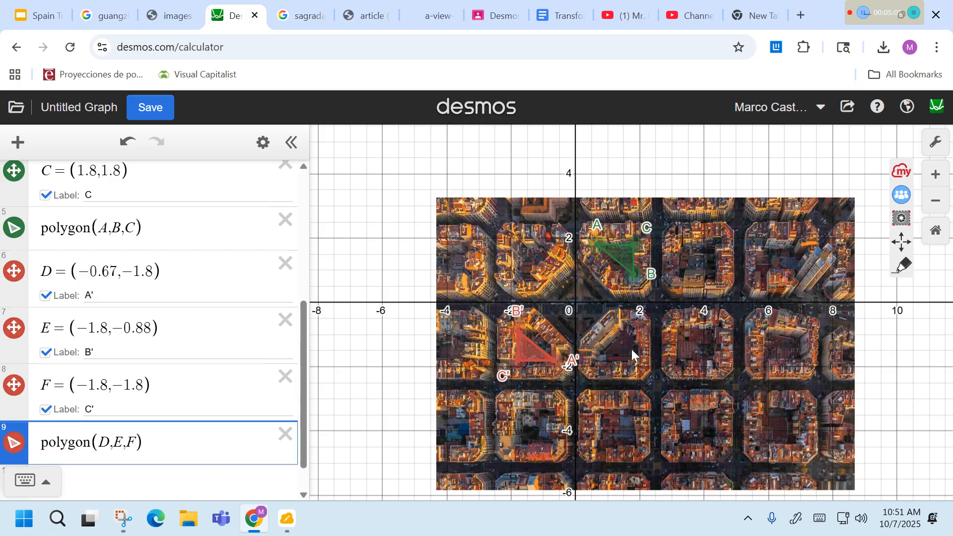
# Step: Switch to Snipping Tool and capture the Barcelona photo area of the graph containing both triangles
pyautogui.click(127, 526)
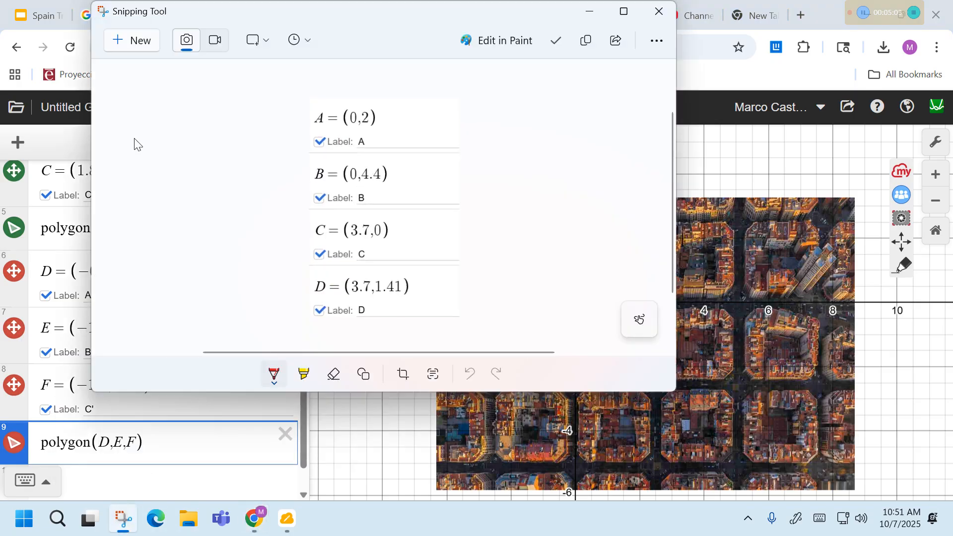
pyautogui.click(130, 41)
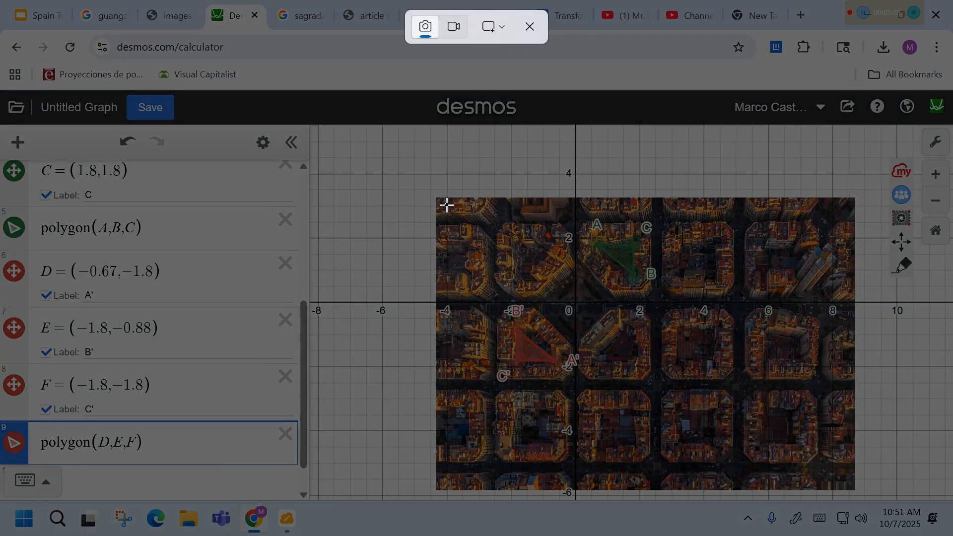
pyautogui.moveTo(446, 204); pyautogui.dragTo(755, 411)
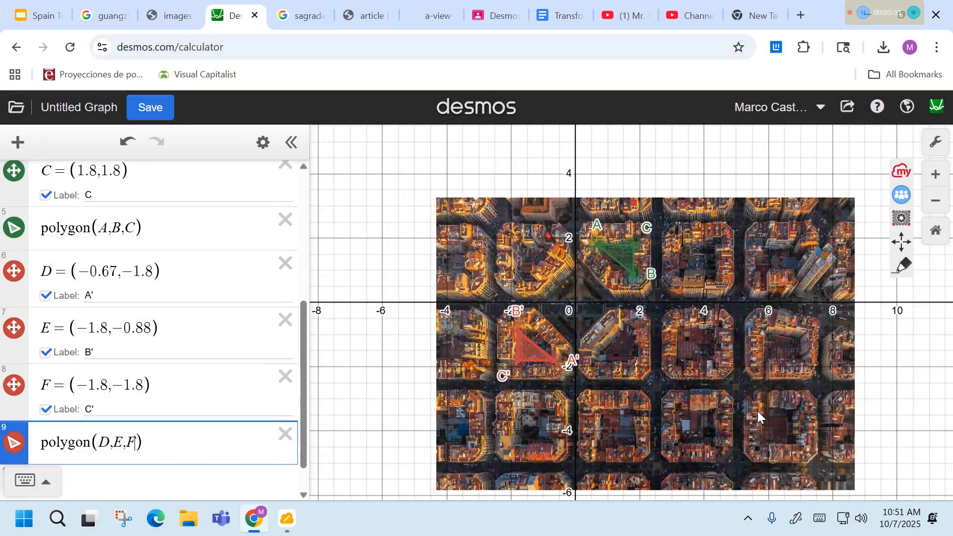
# Step: Switch to the Spain Transformations presentation in Google Slides and paste the captured graph onto slide 20
pyautogui.click(53, 7)
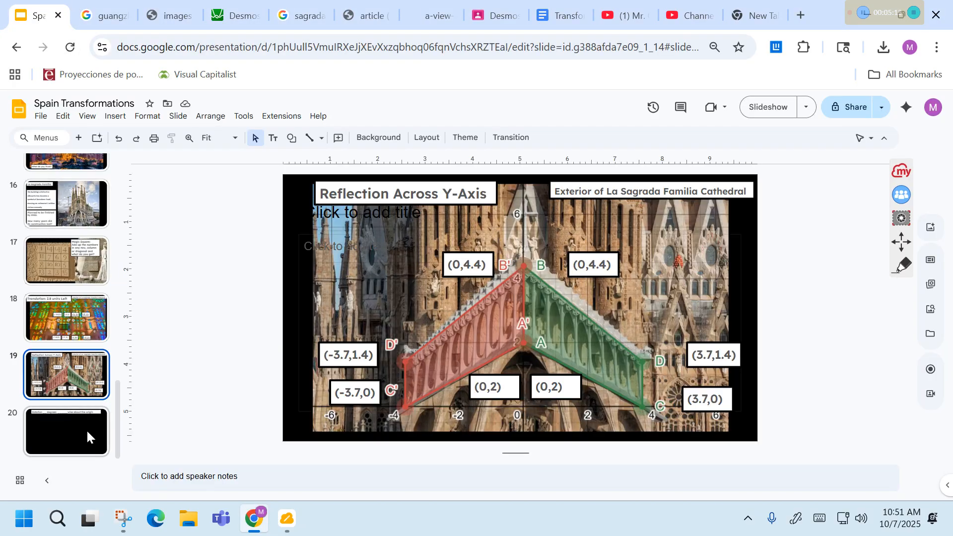
pyautogui.click(85, 429)
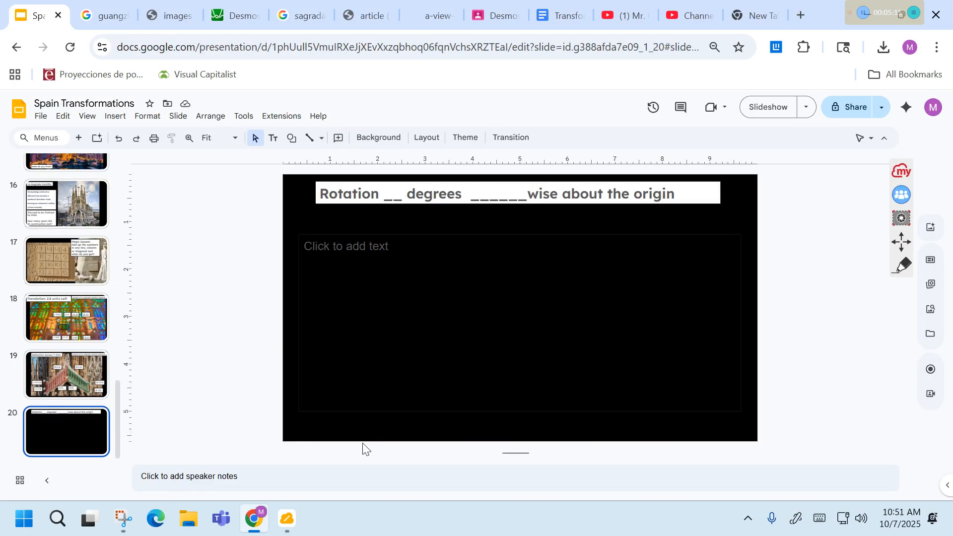
pyautogui.hotkey('ctrl', 'v')
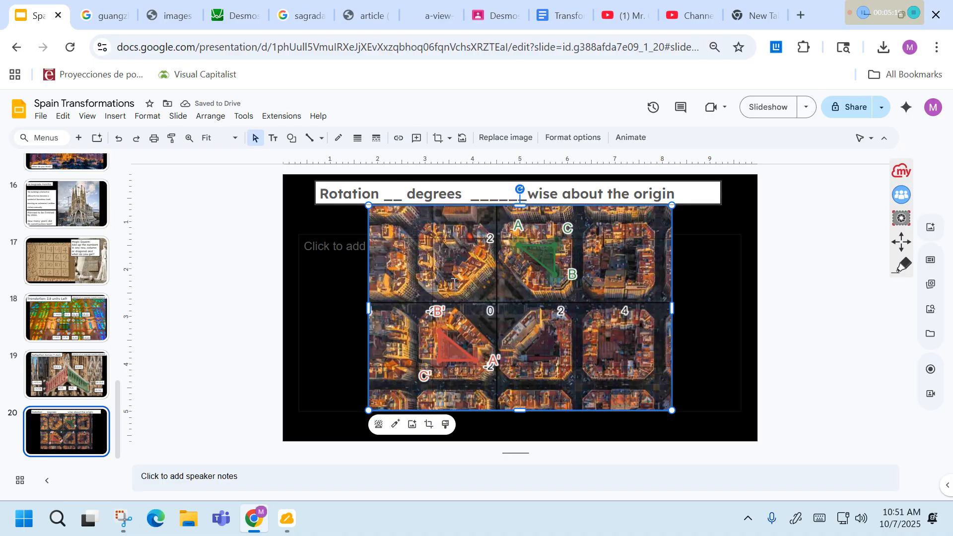
# Step: Fill in slide 20's title so it reads "Rotation 180 degrees about the origin", removing the blank clockwise wording
pyautogui.click(403, 194)
pyautogui.press('BackSpace')
pyautogui.press('BackSpace')
pyautogui.write('180')
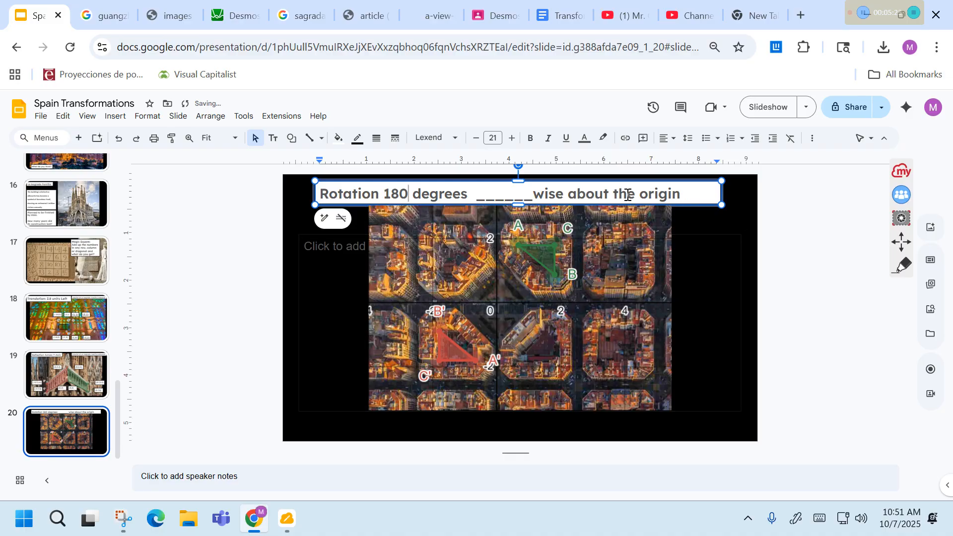
pyautogui.moveTo(568, 194); pyautogui.dragTo(474, 196)
pyautogui.press('BackSpace')
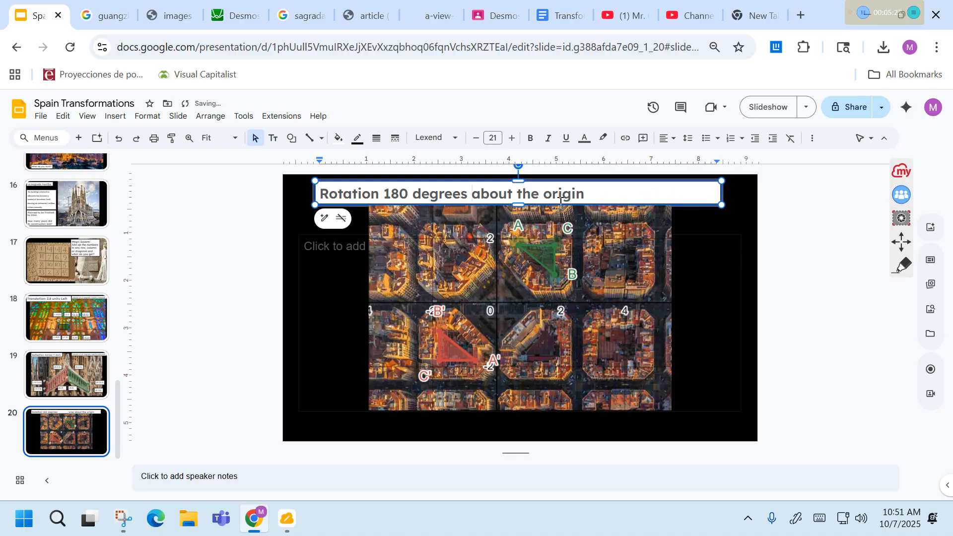
pyautogui.click(800, 297)
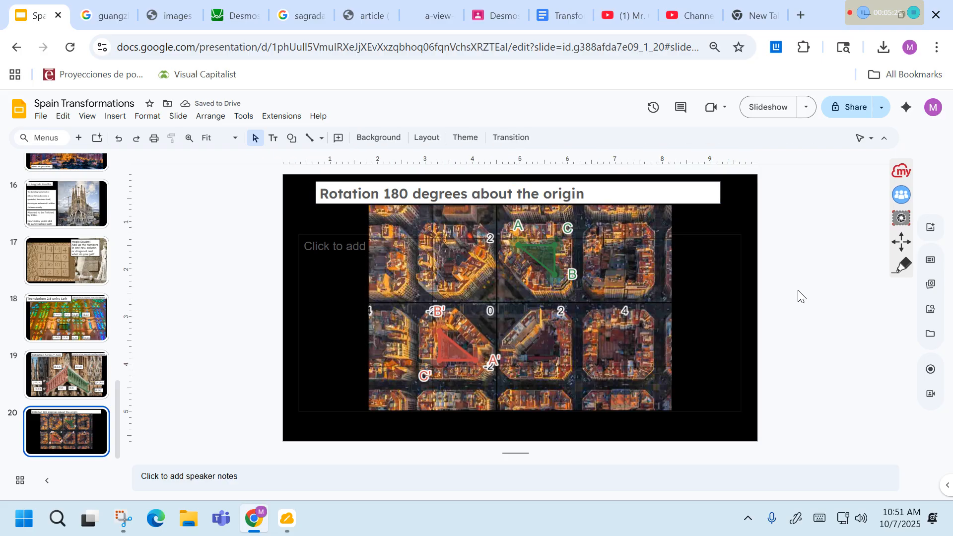
# Step: Move slide 20's empty body text placeholder slightly down toward the bottom edge of the slide
pyautogui.click(542, 302)
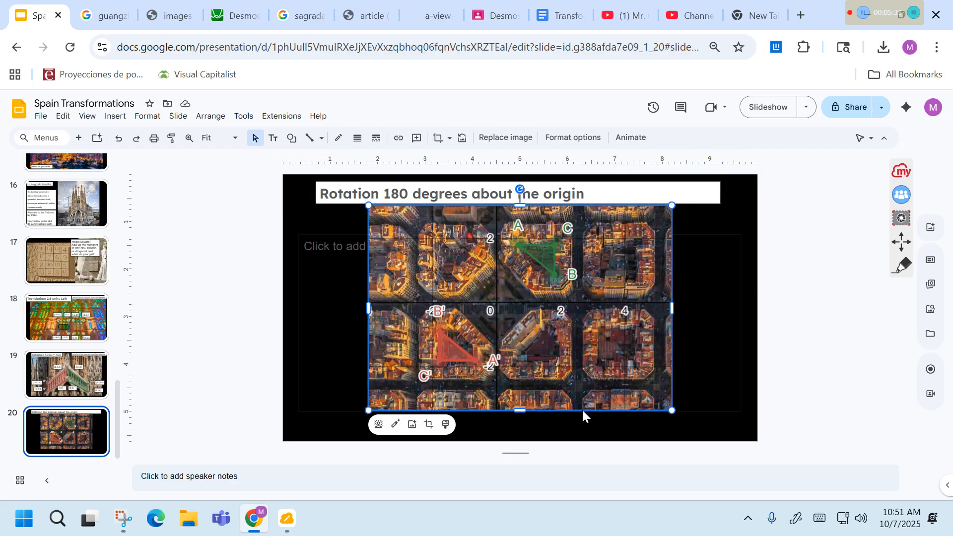
pyautogui.click(582, 430)
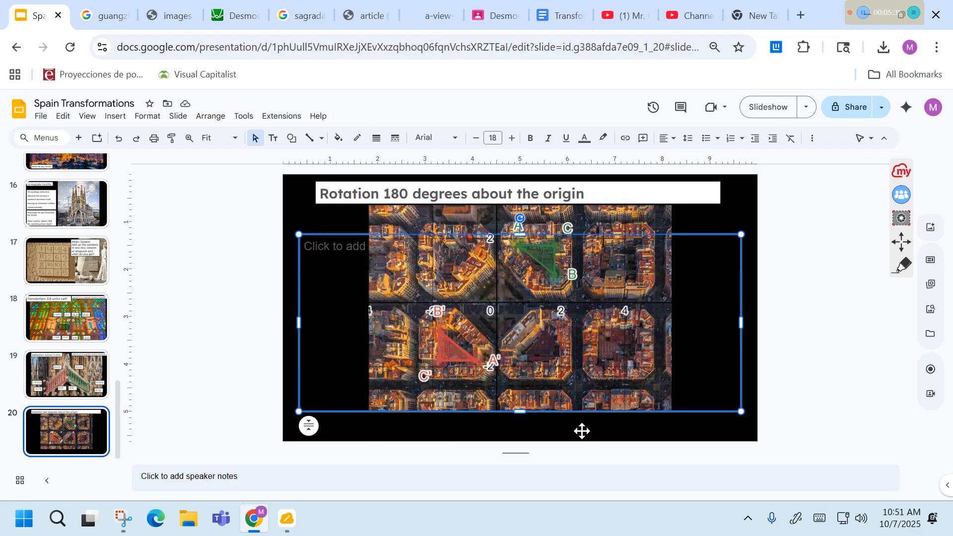
pyautogui.moveTo(582, 430); pyautogui.dragTo(581, 449)
pyautogui.click(602, 240)
pyautogui.click(801, 337)
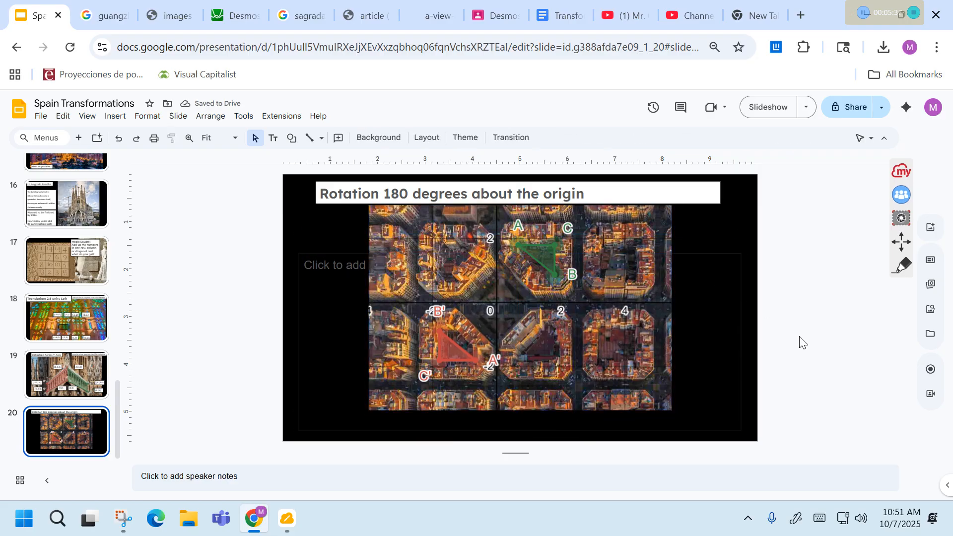
# Step: Enlarge the graph image to fill most of the slide's height and align it with the slide's bottom edge
pyautogui.click(621, 244)
pyautogui.moveTo(673, 411); pyautogui.dragTo(700, 443)
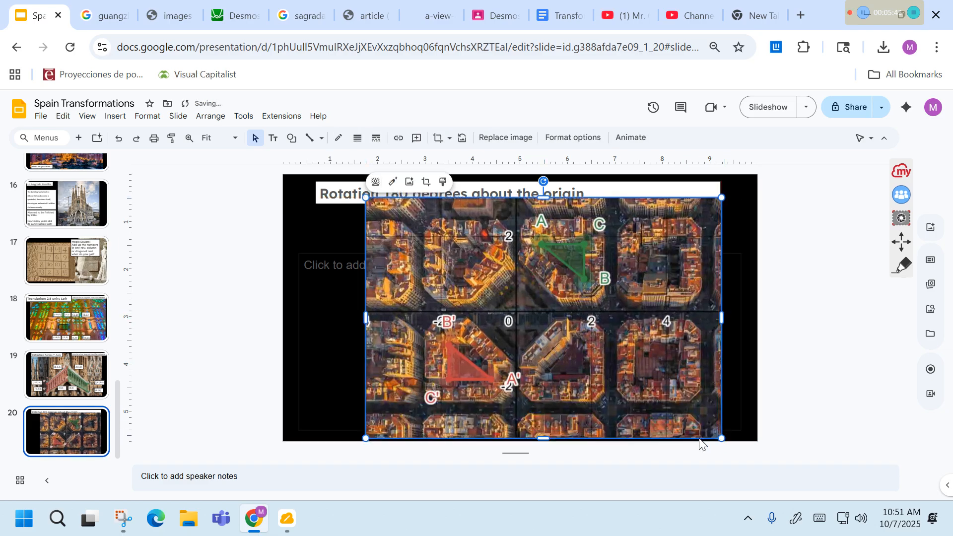
pyautogui.moveTo(515, 395); pyautogui.dragTo(500, 397)
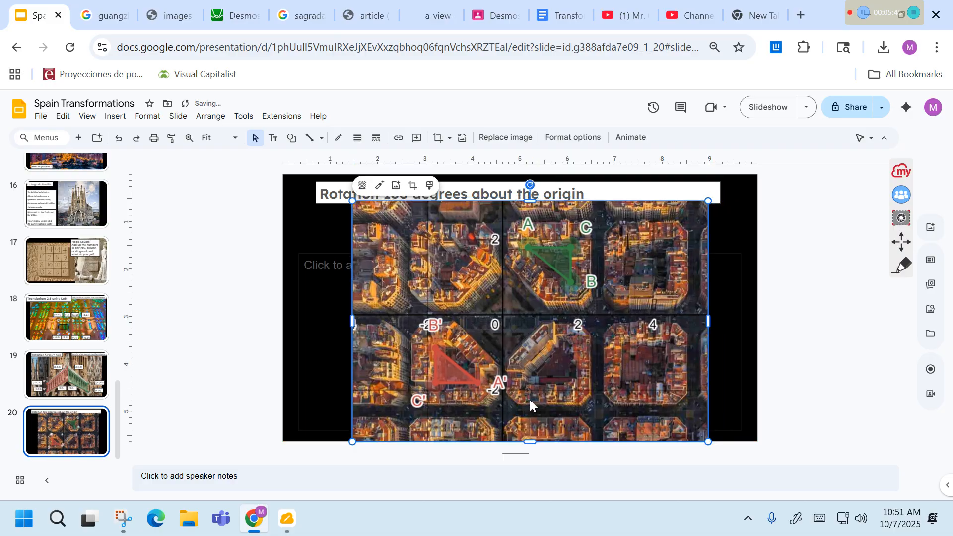
# Step: Send the graph image to the back, behind the title box
pyautogui.rightClick(530, 401)
pyautogui.moveTo(646, 277)
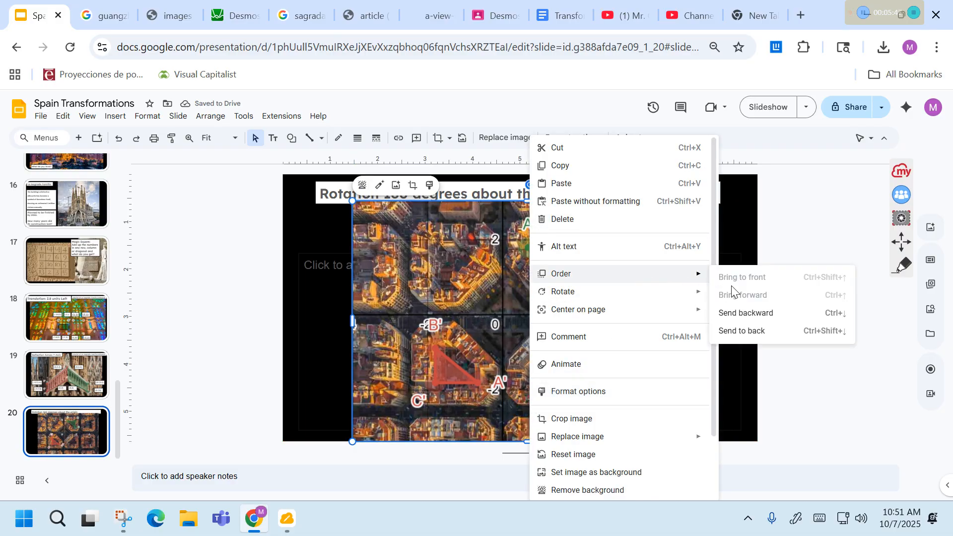
pyautogui.click(758, 335)
pyautogui.click(820, 349)
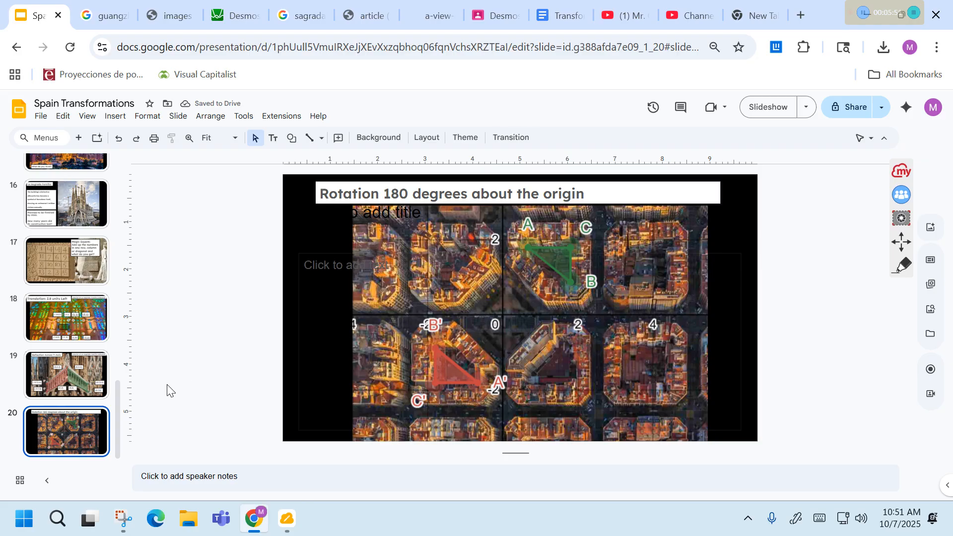
# Step: Narrow the title box so it fits the rotation title text
pyautogui.click(721, 197)
pyautogui.moveTo(722, 192); pyautogui.dragTo(603, 196)
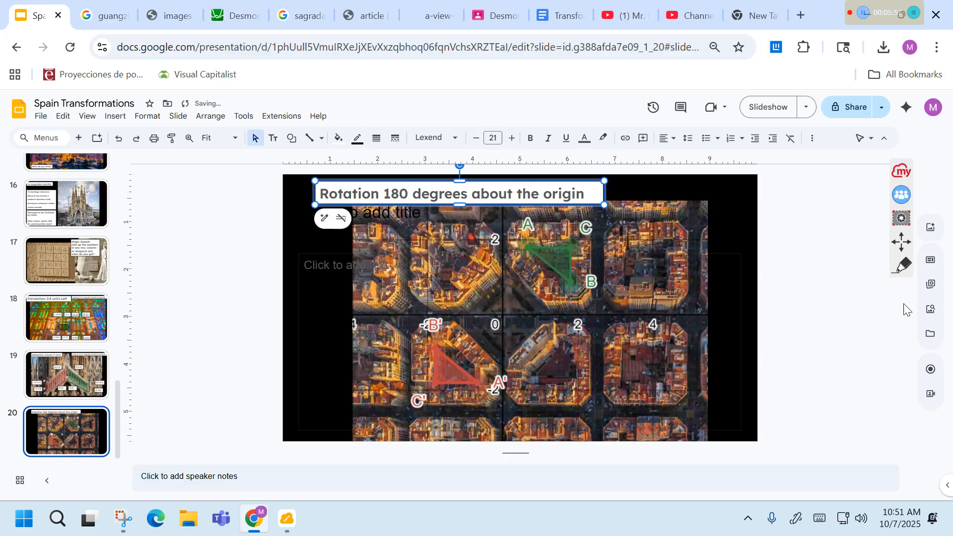
pyautogui.click(849, 352)
# Step: Copy the "Exterior of La Sagrada Familia Cathedral" caption box from slide 19 to slide 20 and place it near the slide's bottom right
pyautogui.click(93, 370)
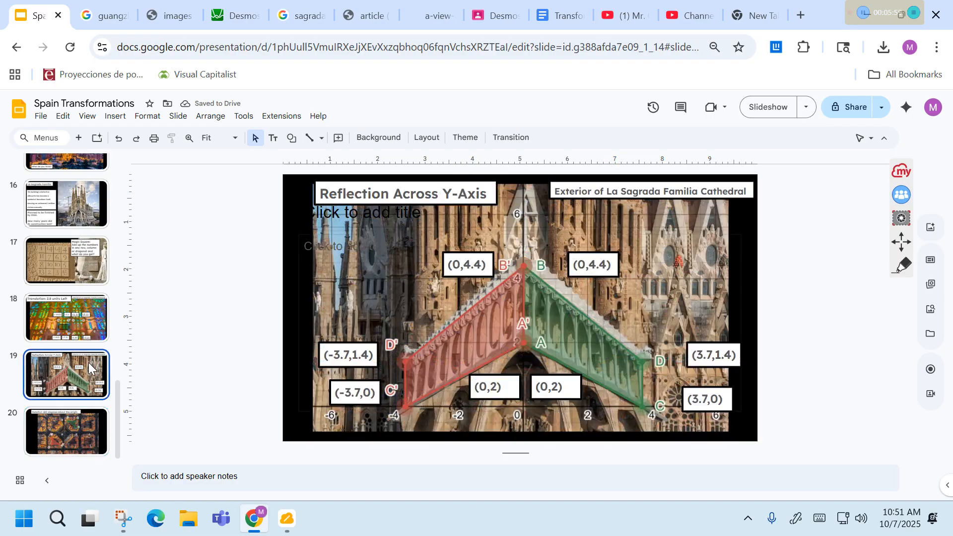
pyautogui.click(611, 193)
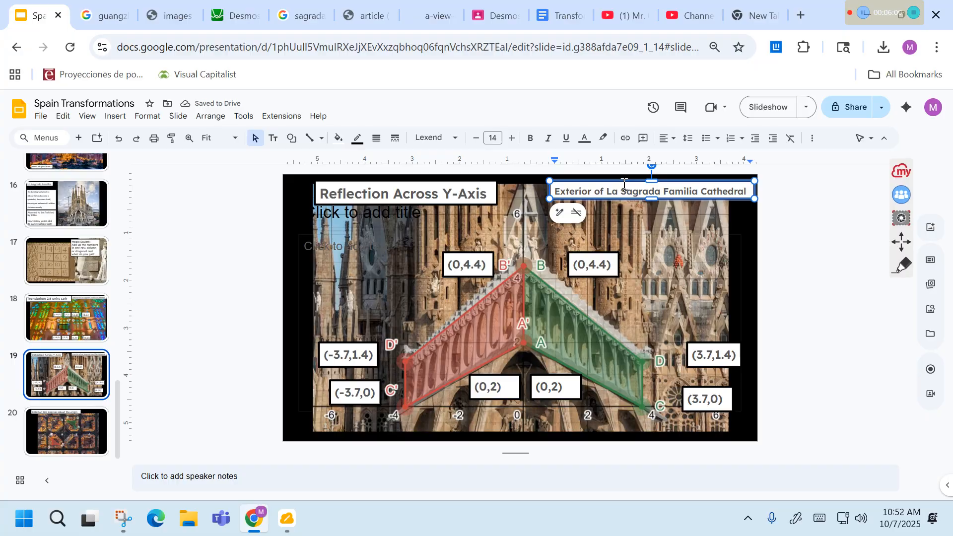
pyautogui.click(104, 409)
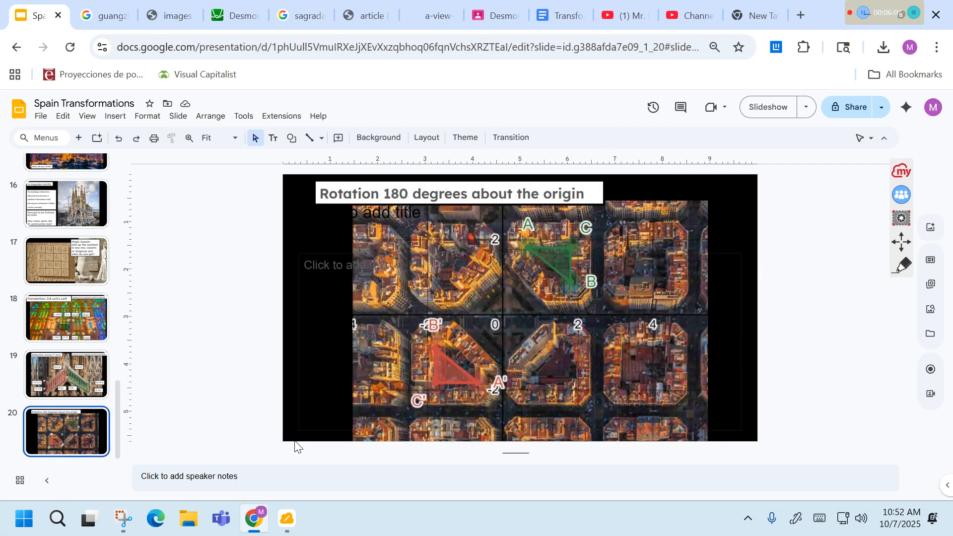
pyautogui.hotkey('ctrl', 'v')
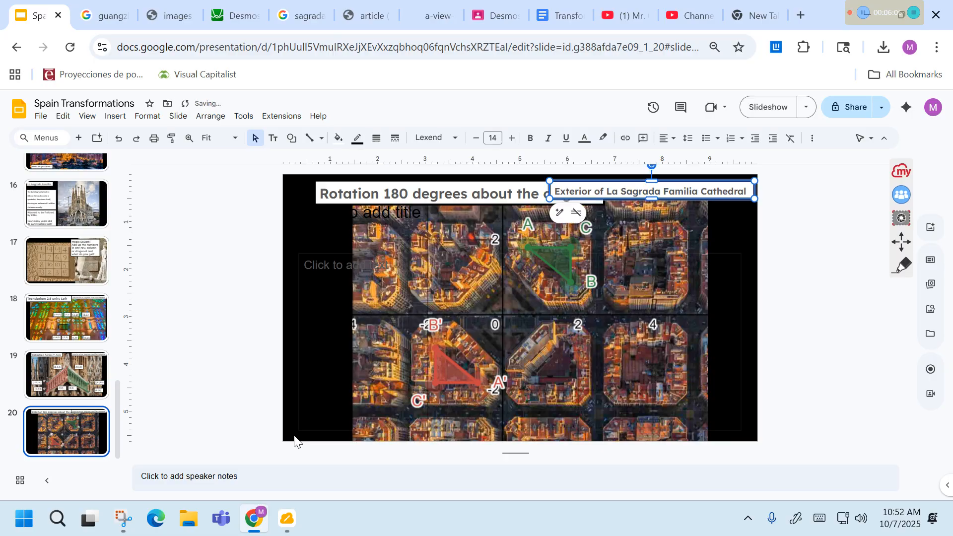
pyautogui.moveTo(664, 185); pyautogui.dragTo(654, 414)
# Step: Change the caption to "Barcelona Superblocks", narrow its box to fit, and set it in the slide's lower-right corner
pyautogui.tripleClick(671, 417)
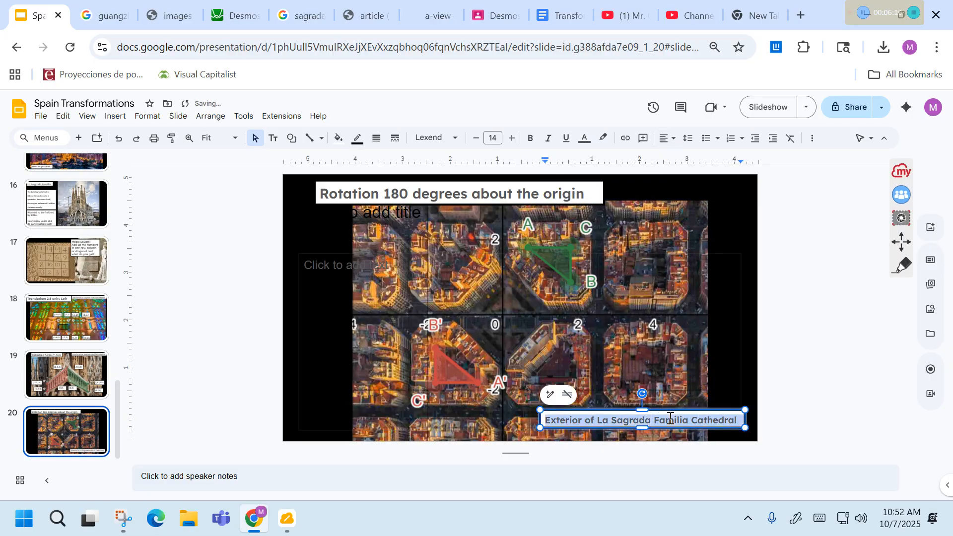
pyautogui.write('Barcelona Superb')
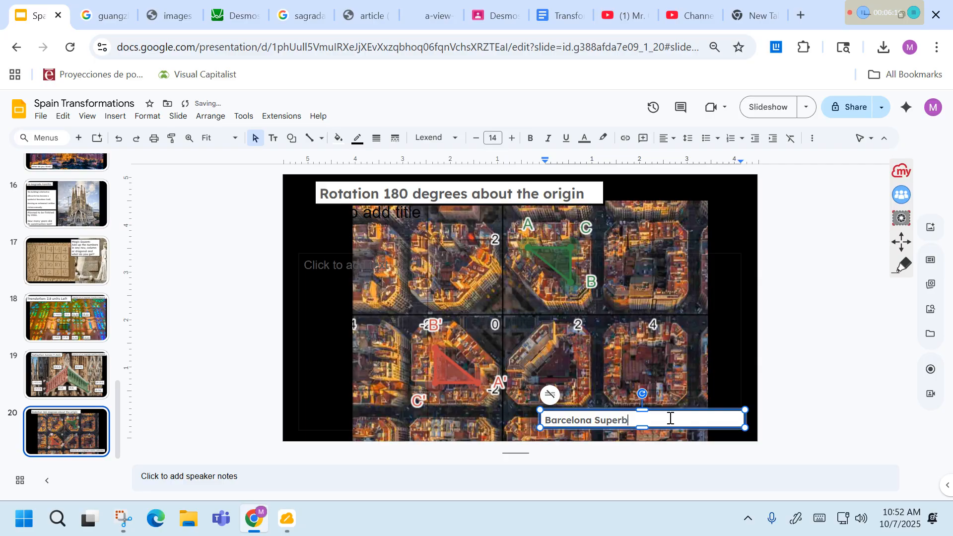
pyautogui.write('locks')
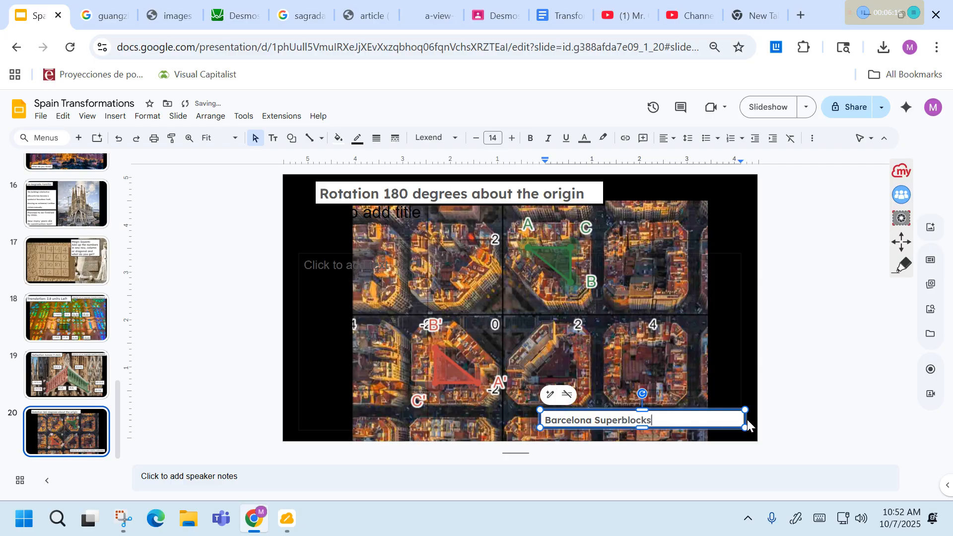
pyautogui.moveTo(744, 420); pyautogui.dragTo(705, 421)
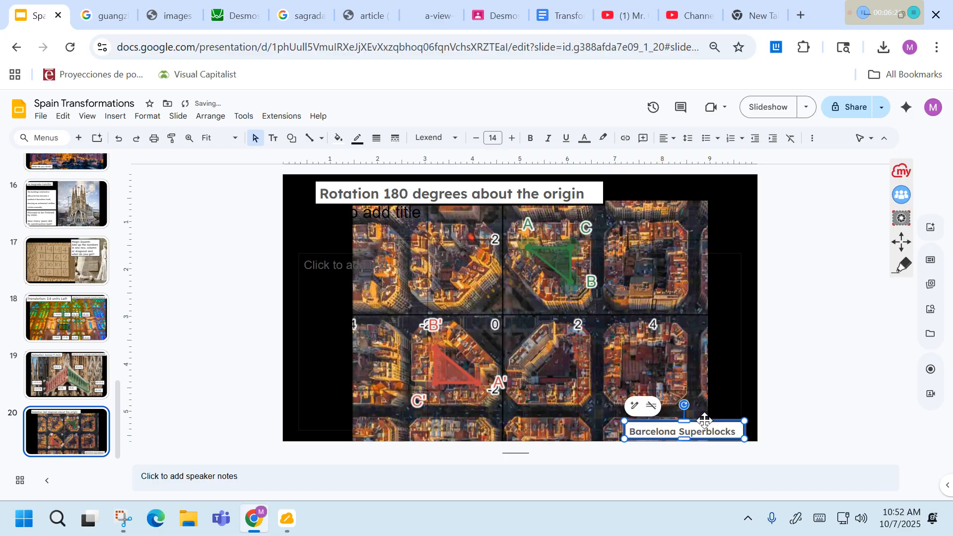
pyautogui.click(829, 404)
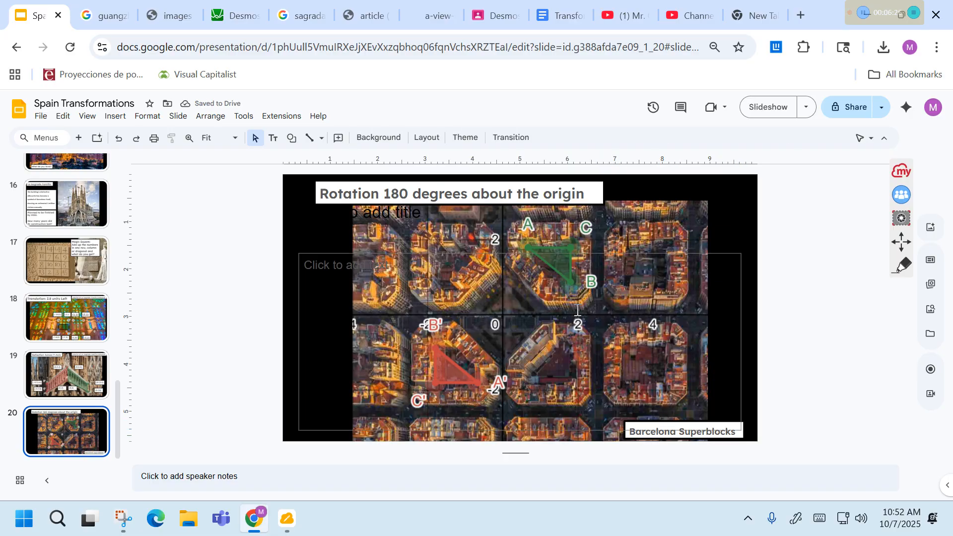
# Step: Copy the (1,1) coordinate box from slide 18 to slide 20 and place it to the right of point B
pyautogui.click(71, 302)
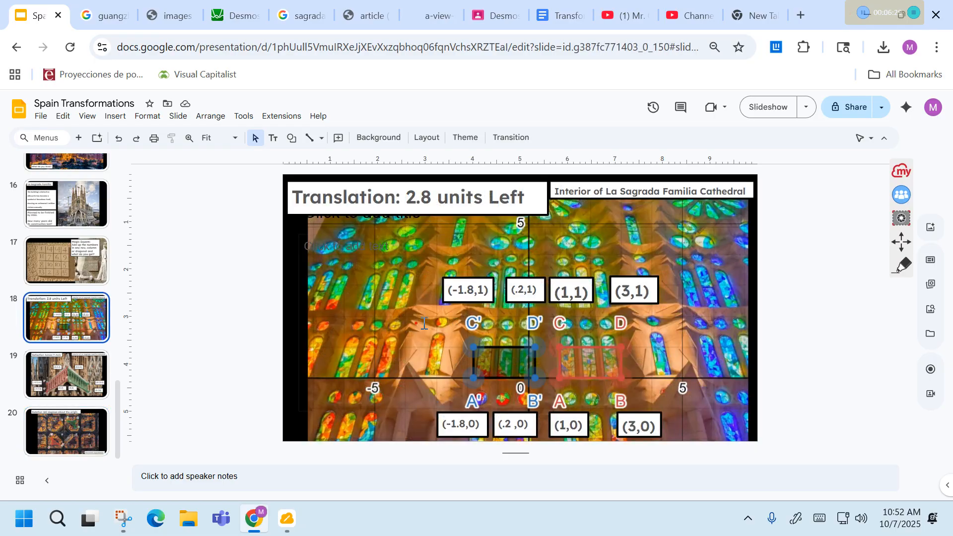
pyautogui.click(568, 290)
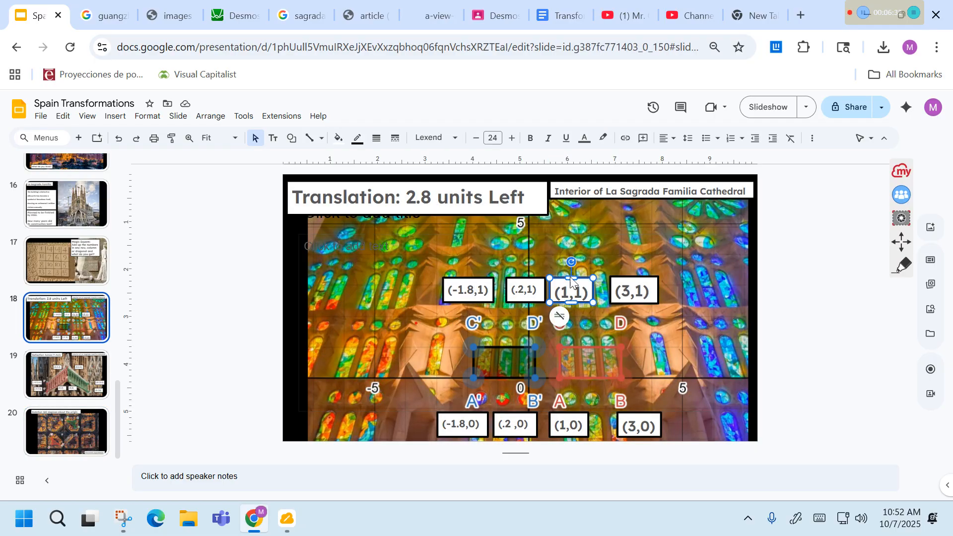
pyautogui.click(67, 428)
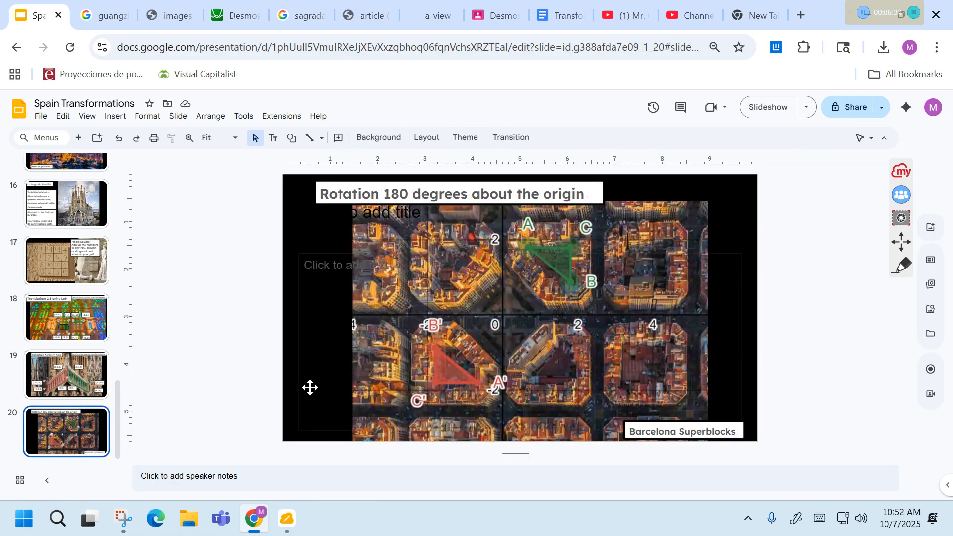
pyautogui.hotkey('ctrl', 'v')
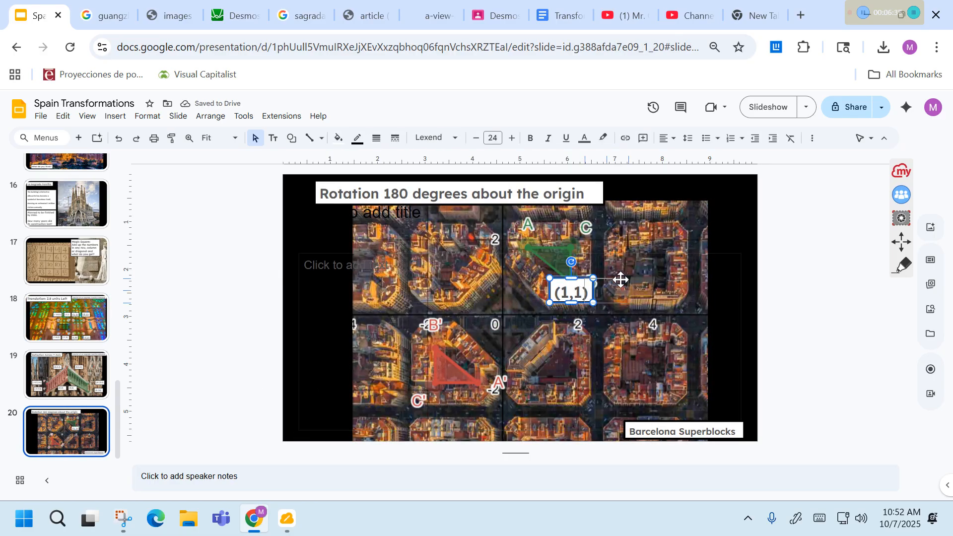
pyautogui.moveTo(639, 279); pyautogui.dragTo(640, 278)
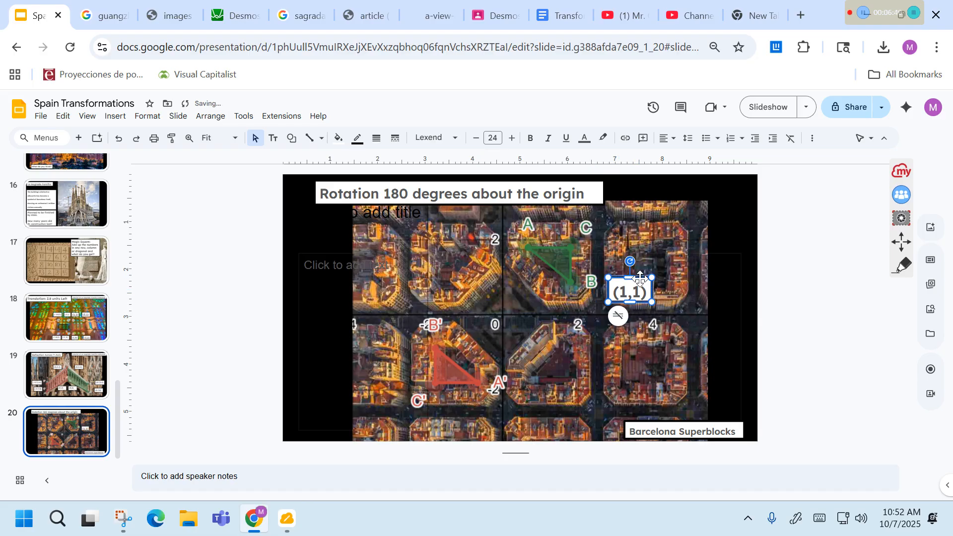
# Step: Paste two more (1,1) coordinate boxes and place one left of point A and the other right of point C
pyautogui.hotkey('ctrl', 'v')
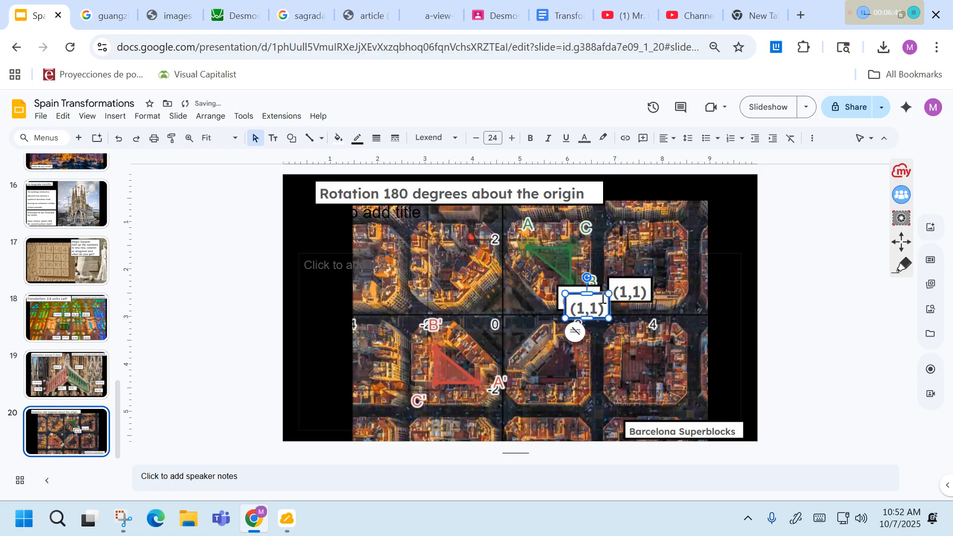
pyautogui.moveTo(497, 211); pyautogui.dragTo(508, 209)
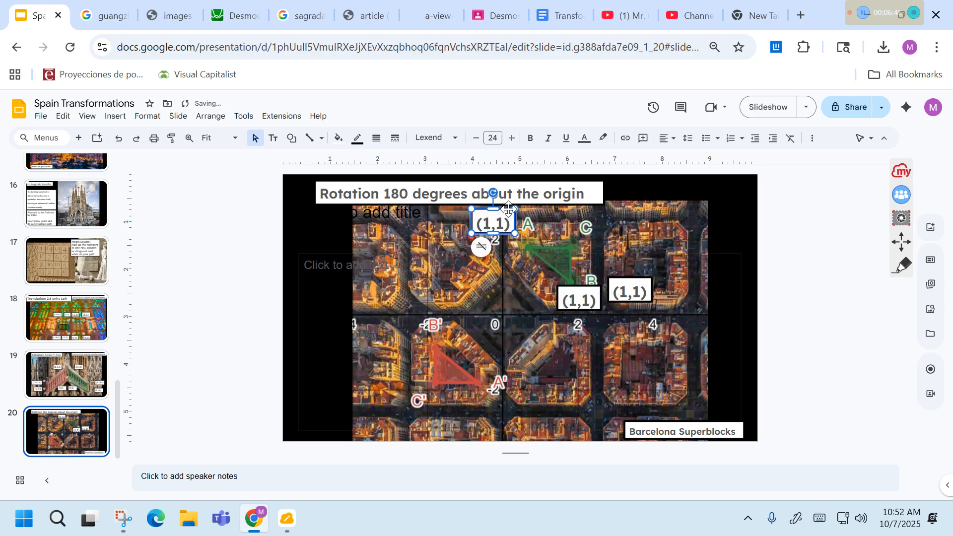
pyautogui.click(585, 300)
pyautogui.moveTo(586, 287); pyautogui.dragTo(586, 223)
pyautogui.moveTo(578, 222); pyautogui.dragTo(636, 218)
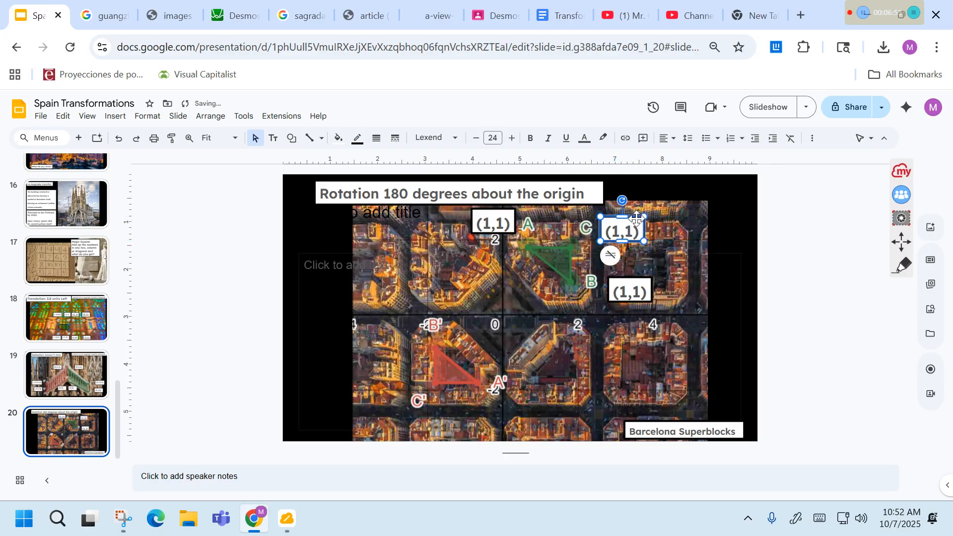
# Step: Move the rotation title box to the left edge of the slide
pyautogui.click(541, 200)
pyautogui.moveTo(542, 181); pyautogui.dragTo(483, 181)
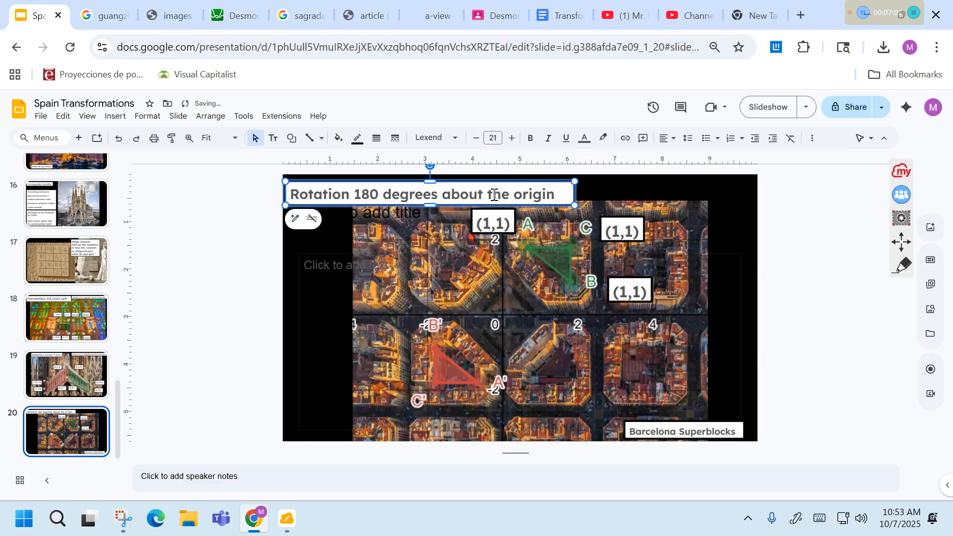
# Step: Narrow the rotation title box so its text wraps onto three lines and align it in the slide's upper-left corner
pyautogui.moveTo(575, 205); pyautogui.dragTo(440, 244)
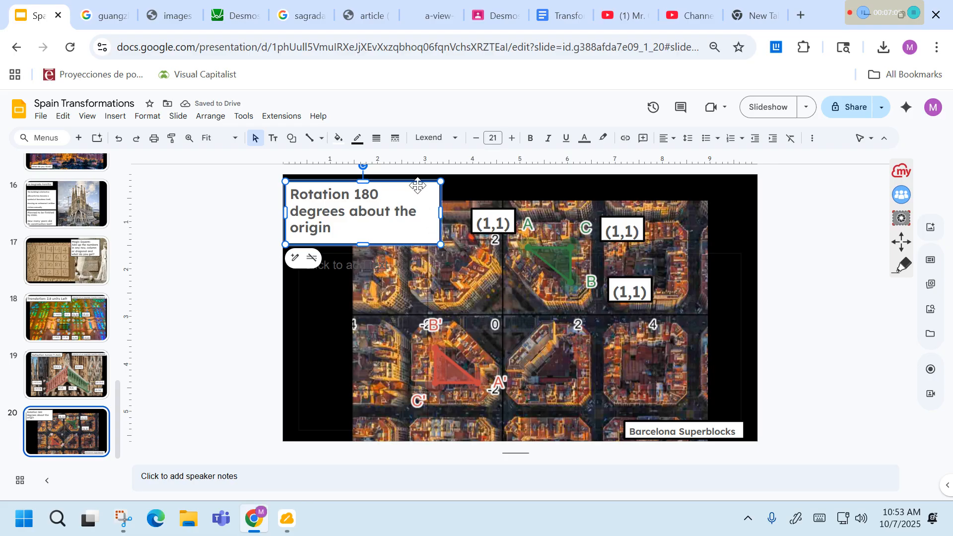
pyautogui.moveTo(417, 185); pyautogui.dragTo(416, 182)
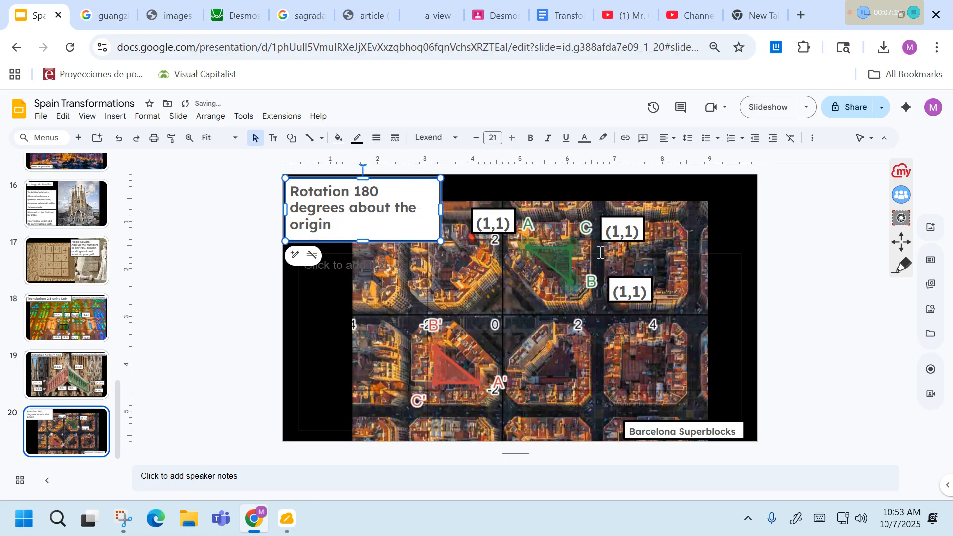
pyautogui.click(789, 329)
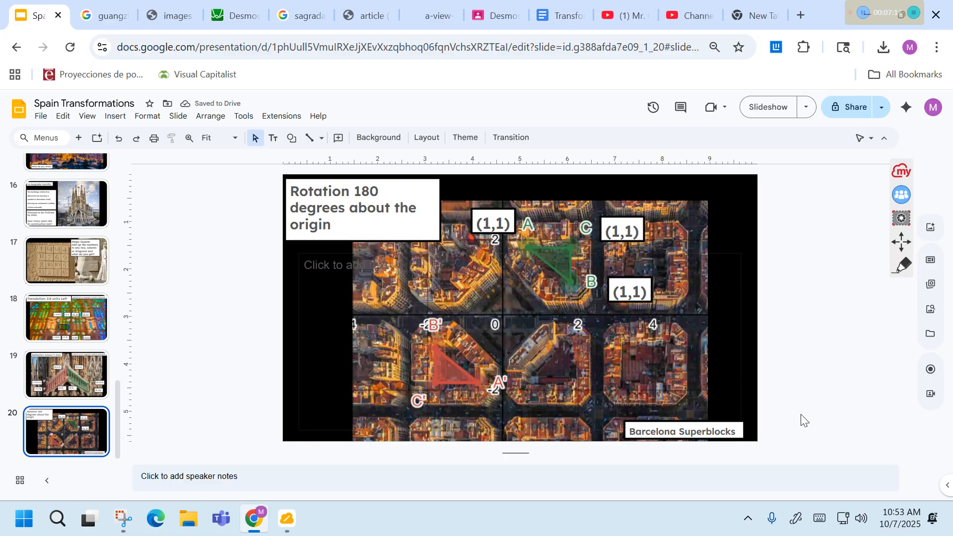
# Step: Paste three more (1,1) coordinate boxes and place one left of point B' and another below and left of point C'
pyautogui.hotkey('ctrl', 'v')
pyautogui.hotkey('ctrl', 'v')
pyautogui.hotkey('ctrl', 'v')
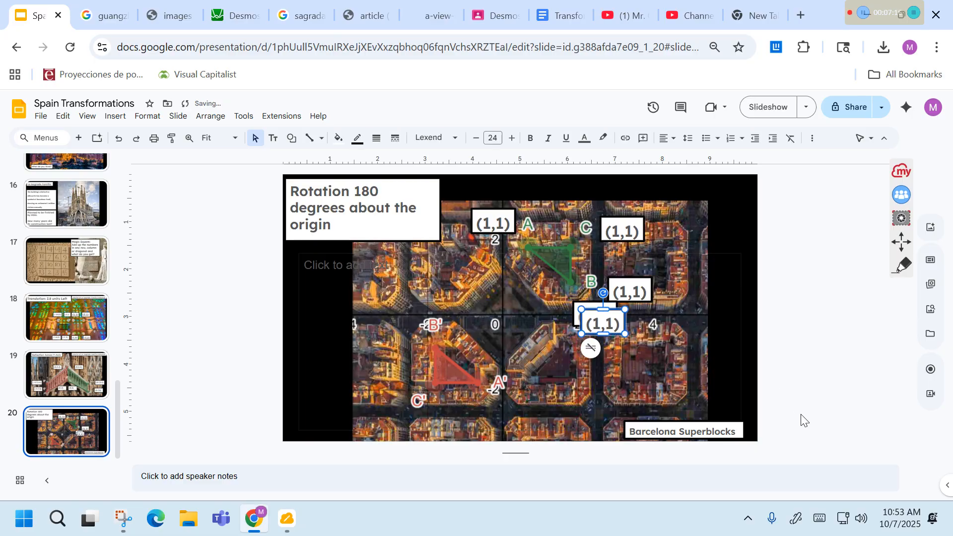
pyautogui.moveTo(624, 317); pyautogui.dragTo(400, 307)
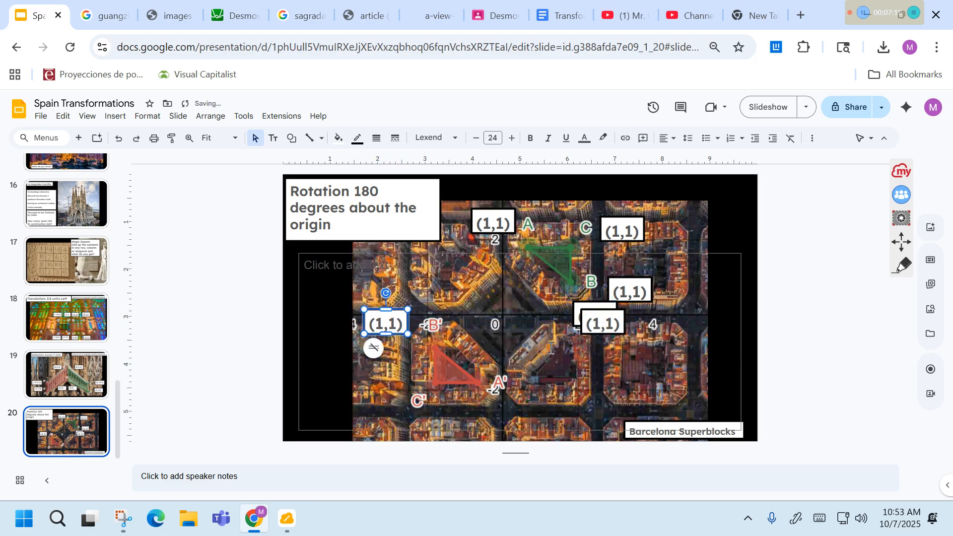
pyautogui.click(606, 329)
pyautogui.moveTo(612, 316); pyautogui.dragTo(395, 406)
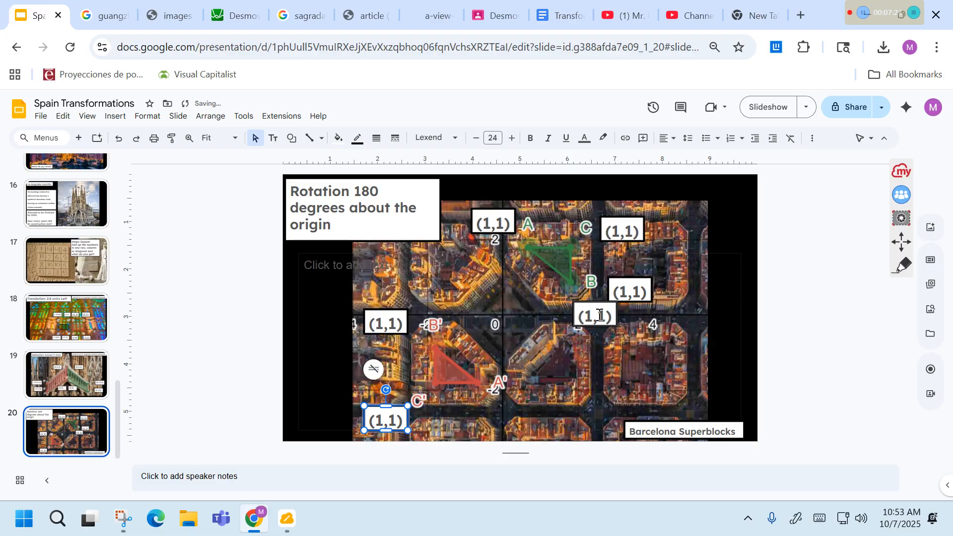
# Step: Place the remaining (1,1) coordinate box just below point A'
pyautogui.click(595, 313)
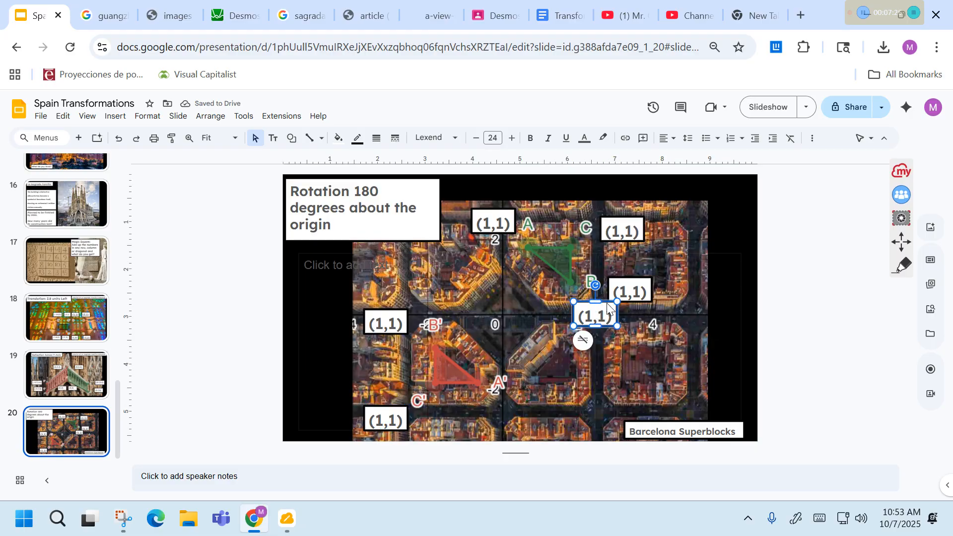
pyautogui.moveTo(578, 305); pyautogui.dragTo(527, 387)
pyautogui.click(500, 411)
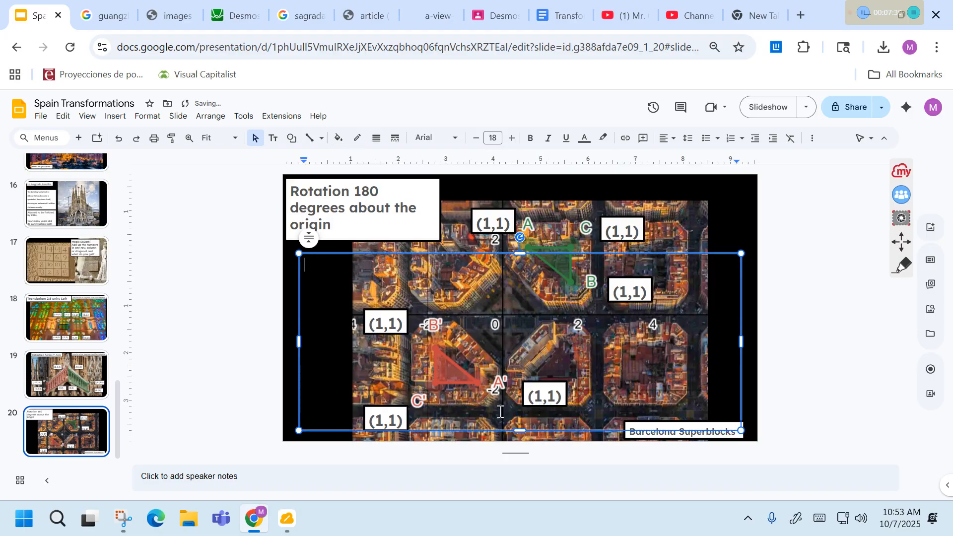
pyautogui.click(529, 397)
pyautogui.moveTo(531, 381); pyautogui.dragTo(502, 398)
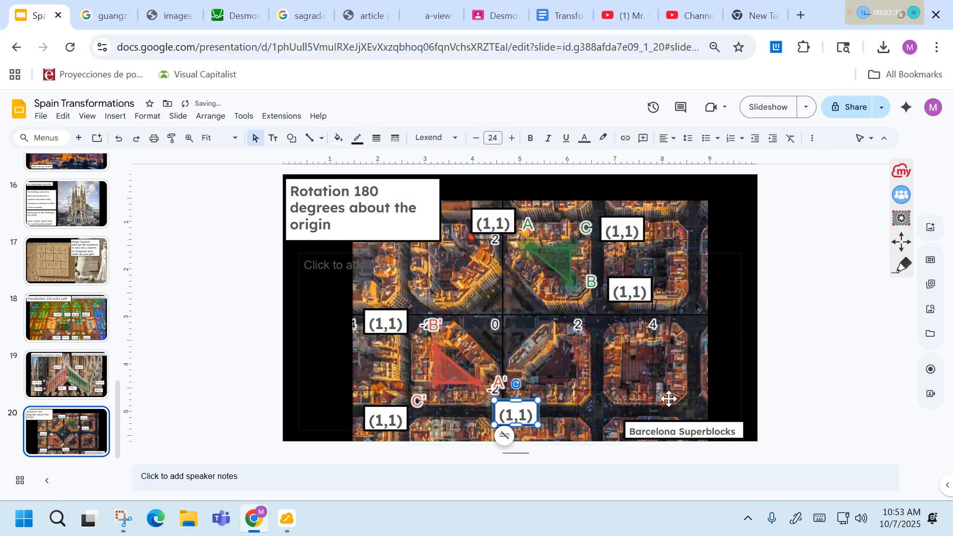
pyautogui.click(783, 428)
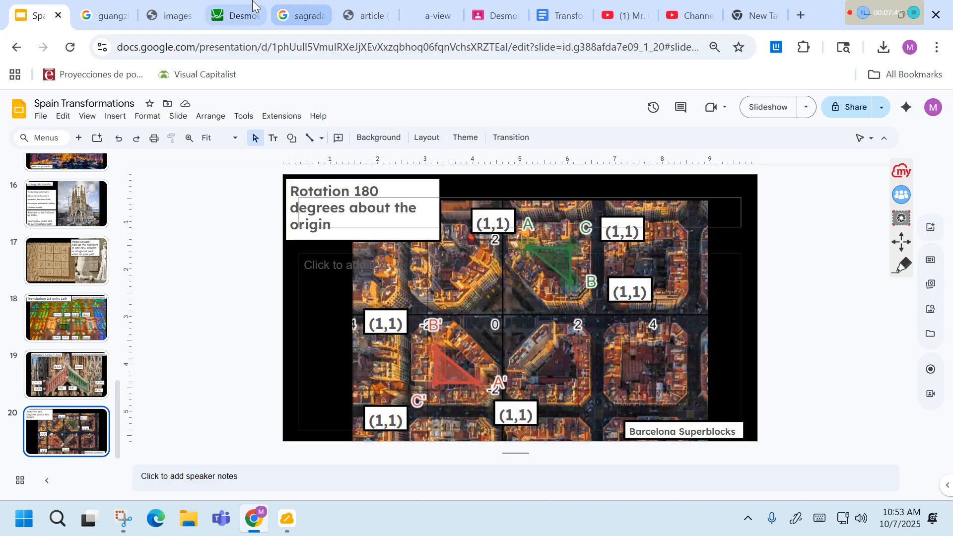
# Step: Capture the A, B and C coordinates from the Desmos expression list and paste the screenshot onto slide 20
pyautogui.click(234, 15)
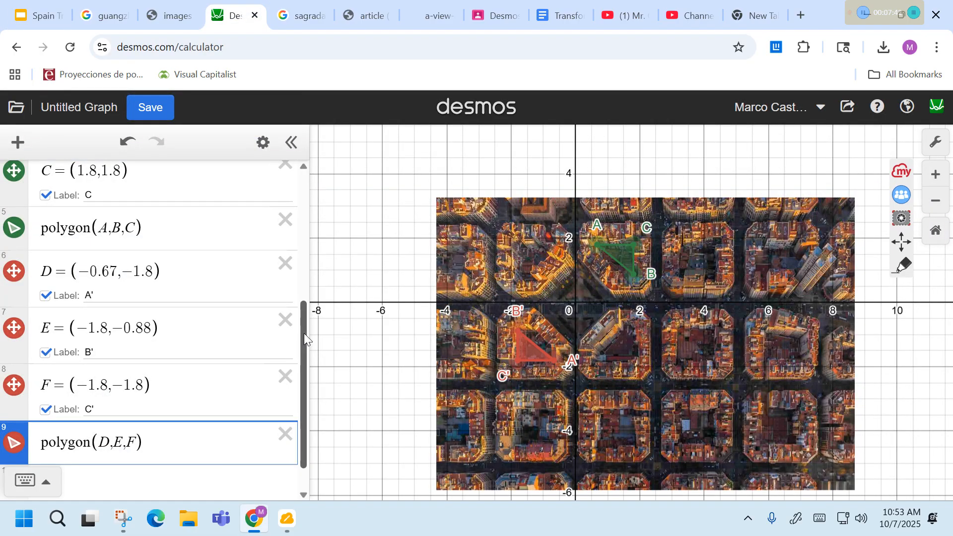
pyautogui.moveTo(303, 346); pyautogui.dragTo(296, 241)
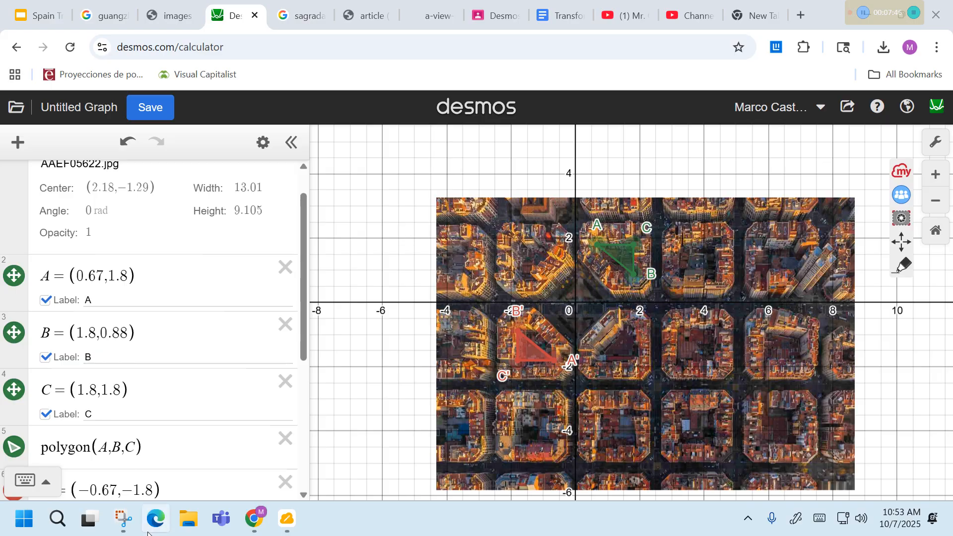
pyautogui.click(123, 518)
pyautogui.click(128, 39)
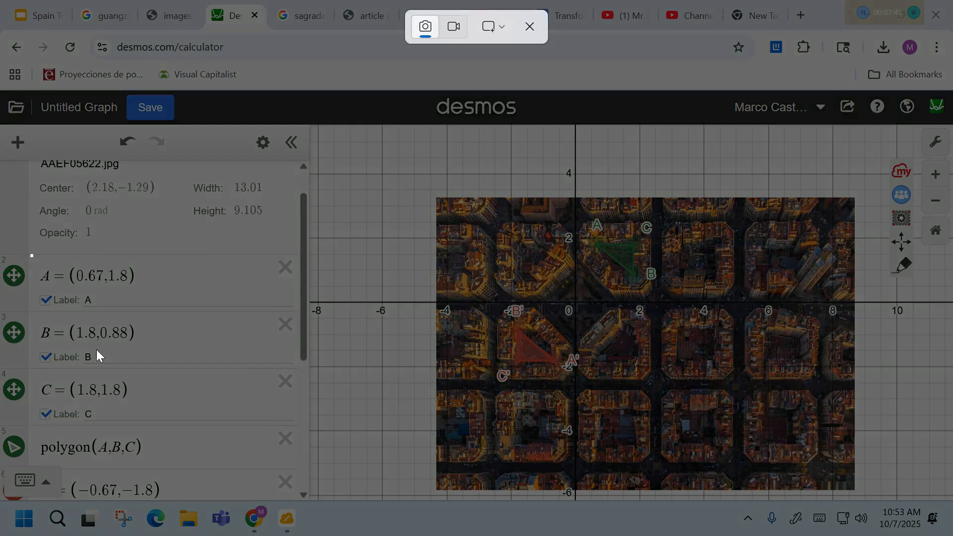
pyautogui.moveTo(31, 256); pyautogui.dragTo(142, 401)
pyautogui.click(53, 7)
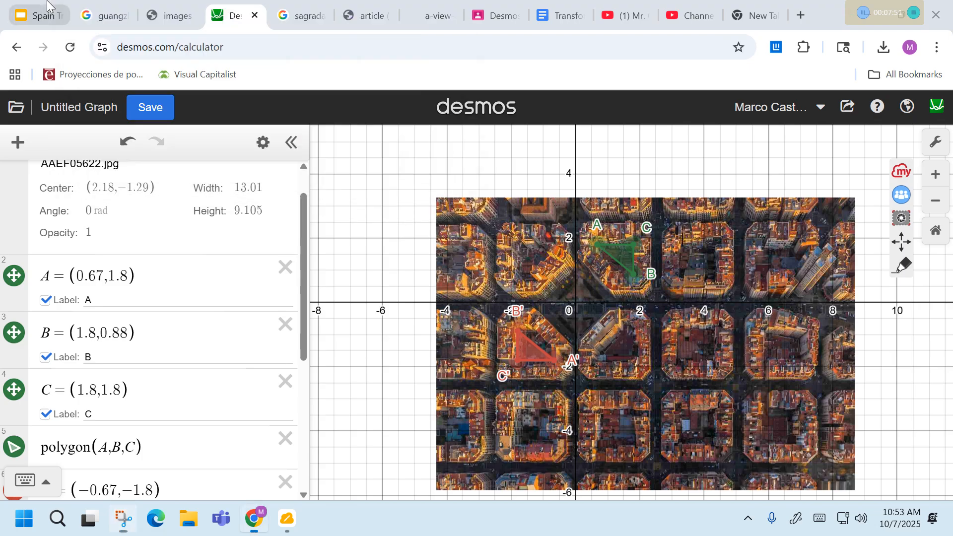
pyautogui.click(316, 386)
pyautogui.hotkey('ctrl', 'v')
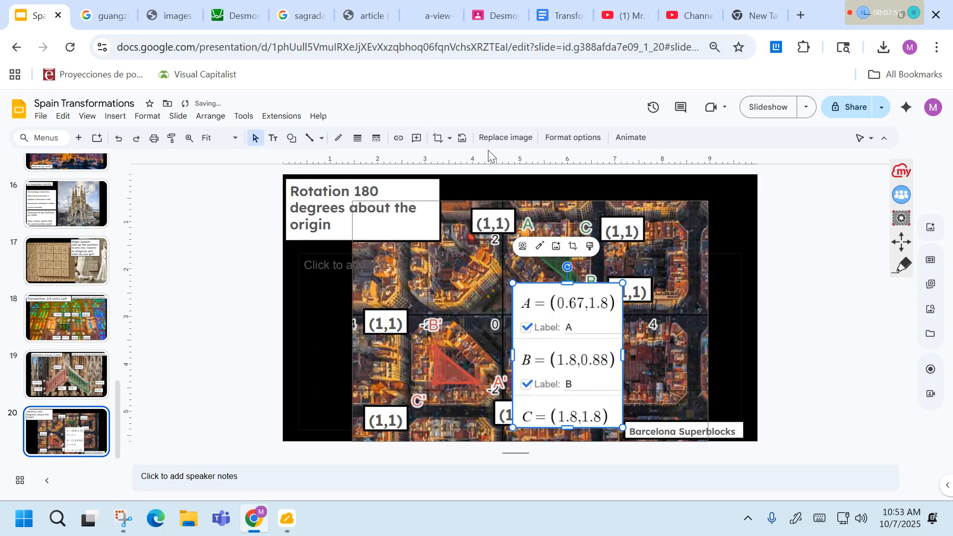
# Step: Change point A's coordinate label to (.67,1.8) and widen its box to fit on one line
pyautogui.click(495, 224)
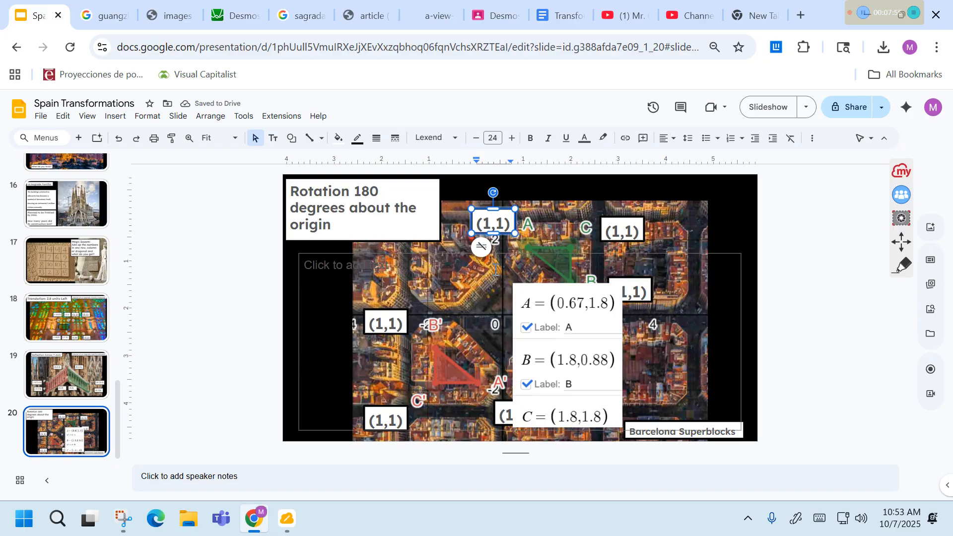
pyautogui.press('BackSpace')
pyautogui.write('.67,')
pyautogui.moveTo(515, 221); pyautogui.dragTo(532, 223)
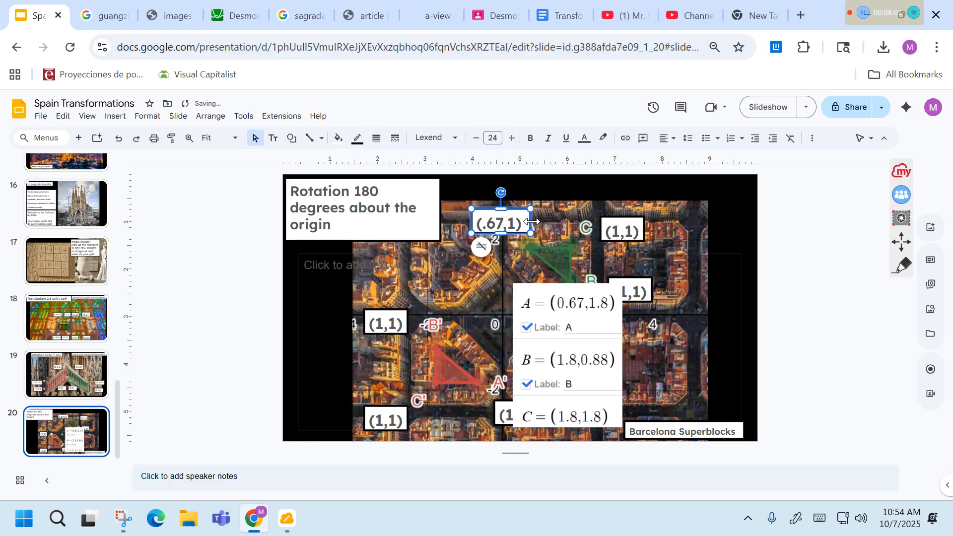
pyautogui.moveTo(532, 222); pyautogui.dragTo(545, 221)
pyautogui.click(515, 223)
pyautogui.write('.8')
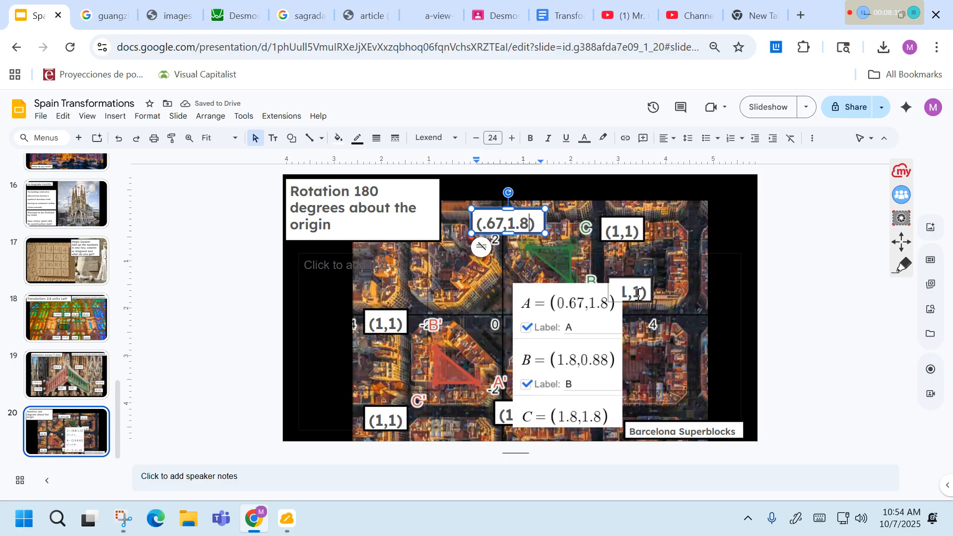
# Step: Move the coordinate screenshot to the slide's right edge and change point B's label to (1.8,.88), widening its box
pyautogui.moveTo(591, 347); pyautogui.dragTo(774, 306)
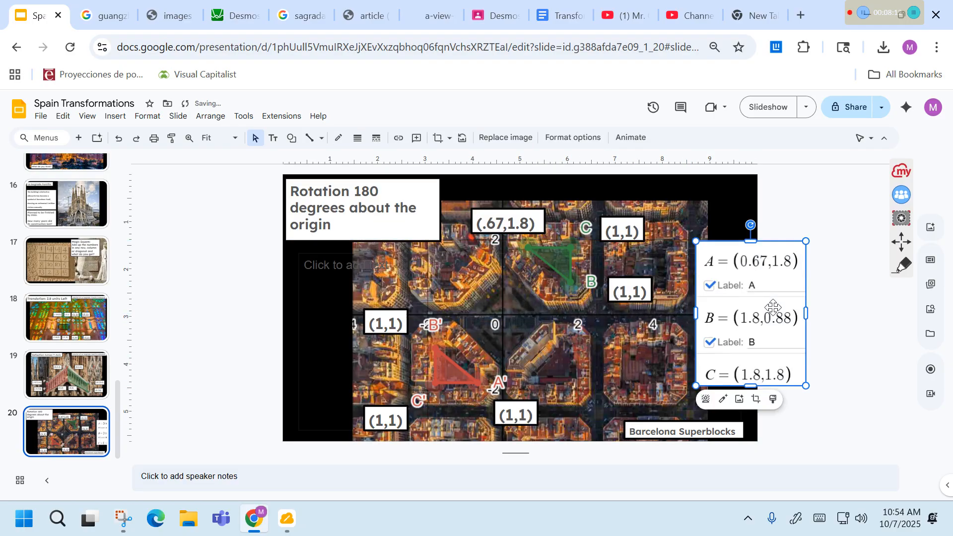
pyautogui.click(628, 294)
pyautogui.write('.8')
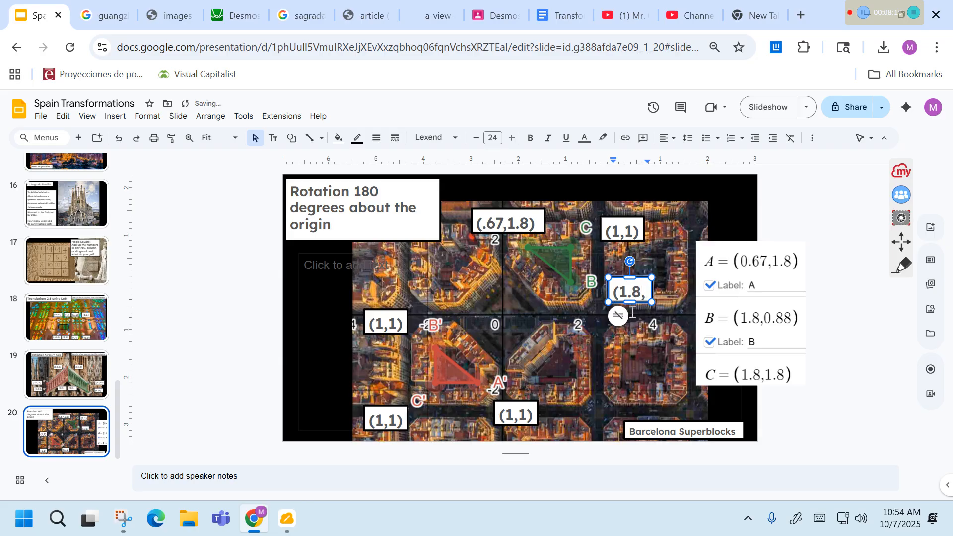
pyautogui.moveTo(651, 289); pyautogui.dragTo(674, 290)
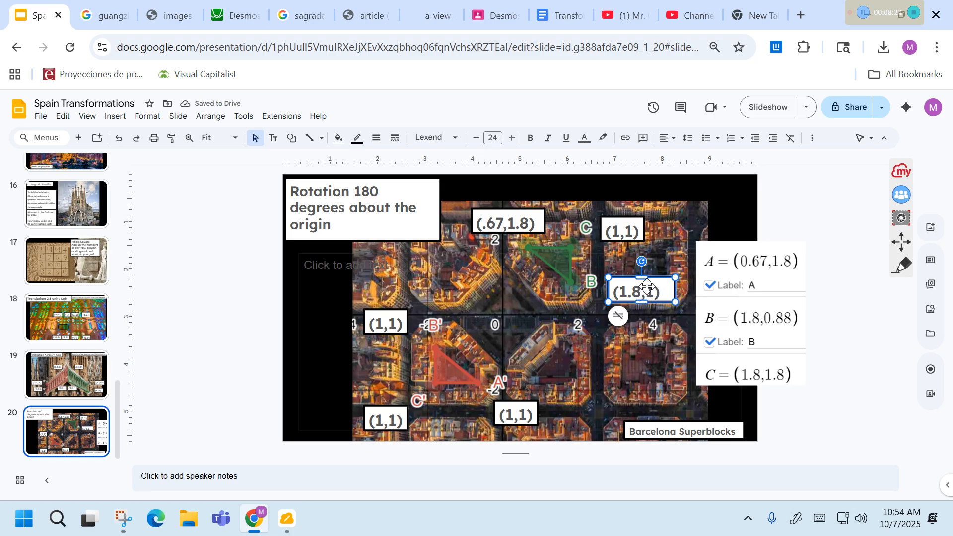
pyautogui.click(646, 285)
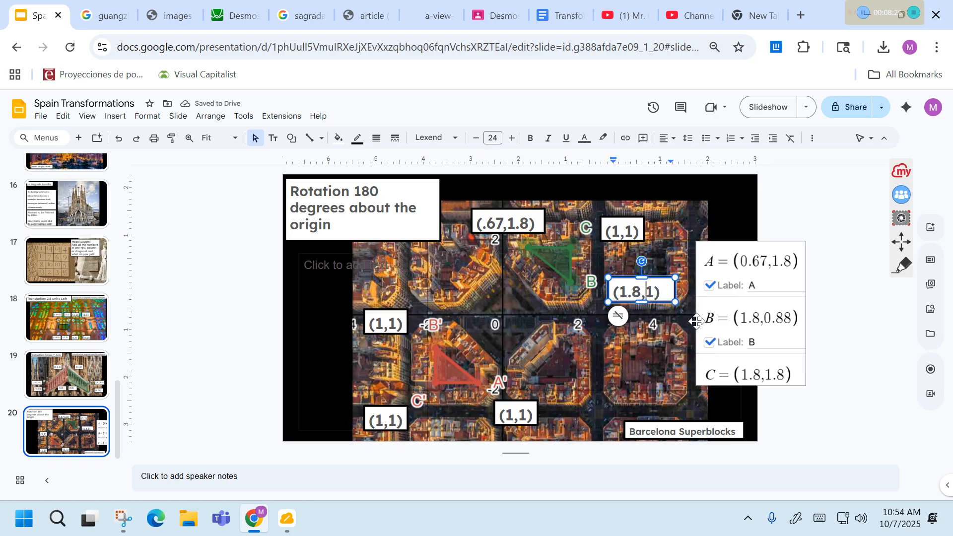
pyautogui.press('Delete')
pyautogui.write('.88')
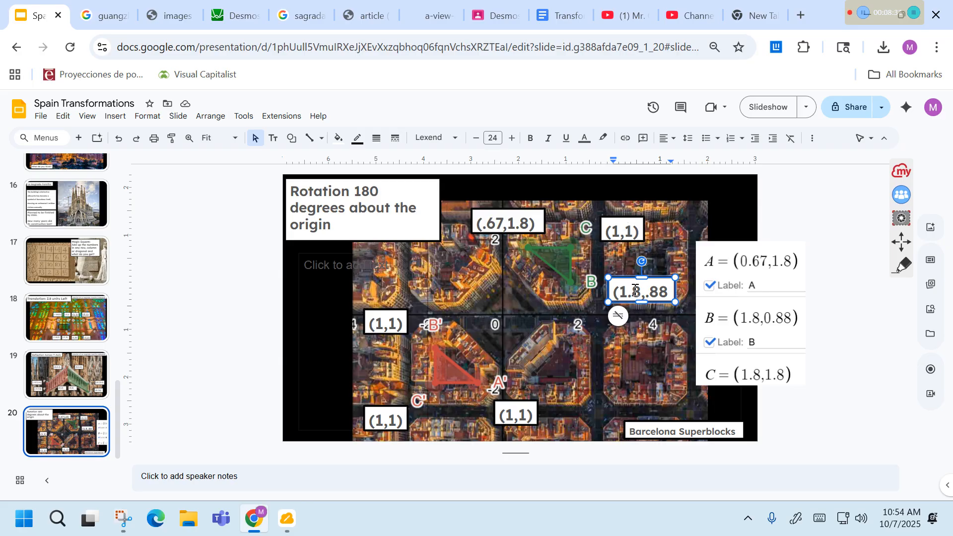
# Step: Change point C's coordinate label to (1.8,1.8) and widen its box to fit on one line
pyautogui.click(617, 230)
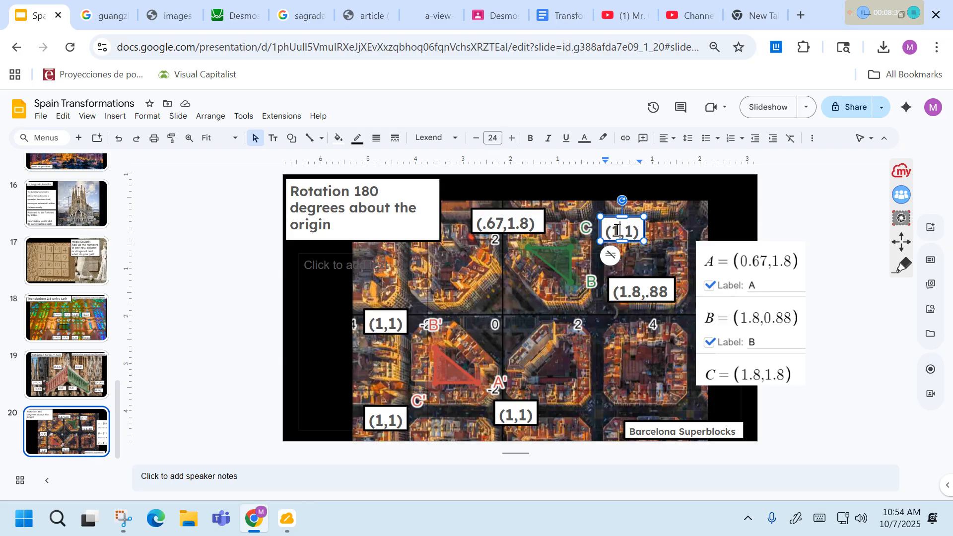
pyautogui.write('.8')
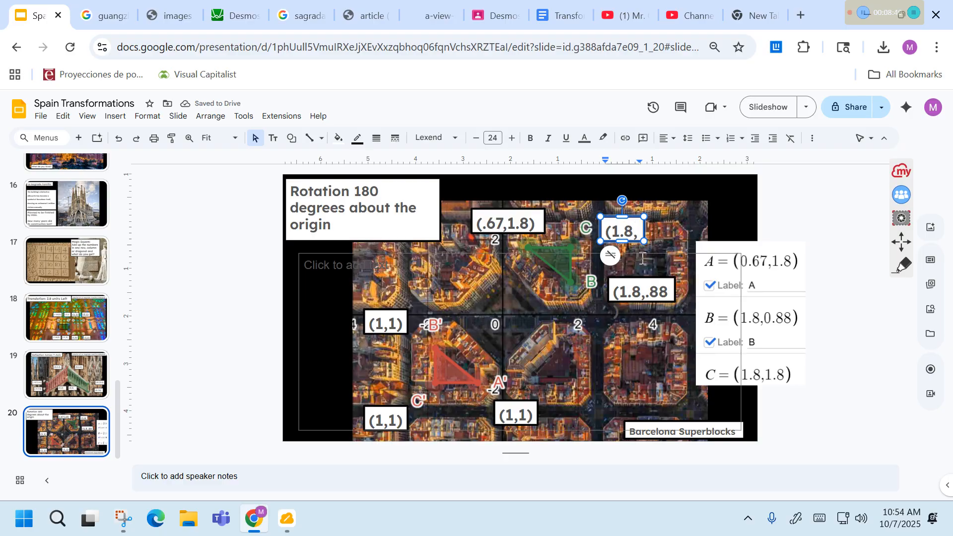
pyautogui.moveTo(644, 230); pyautogui.dragTo(664, 231)
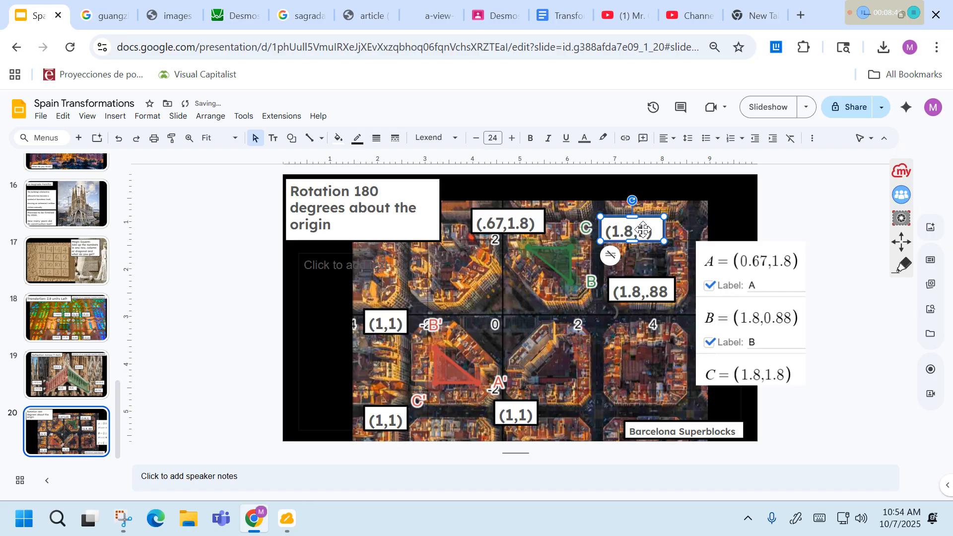
pyautogui.click(627, 233)
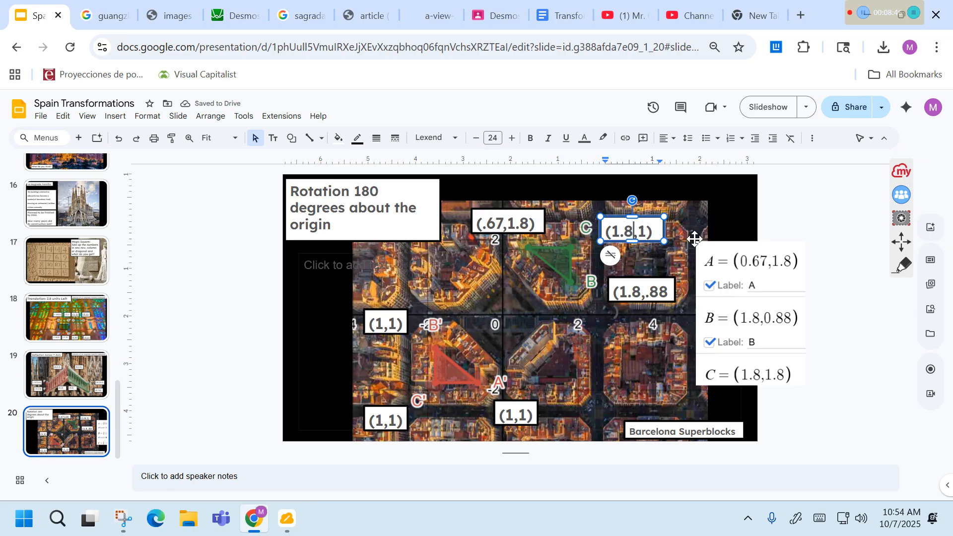
pyautogui.write('.')
pyautogui.moveTo(664, 228); pyautogui.dragTo(675, 229)
pyautogui.click(838, 233)
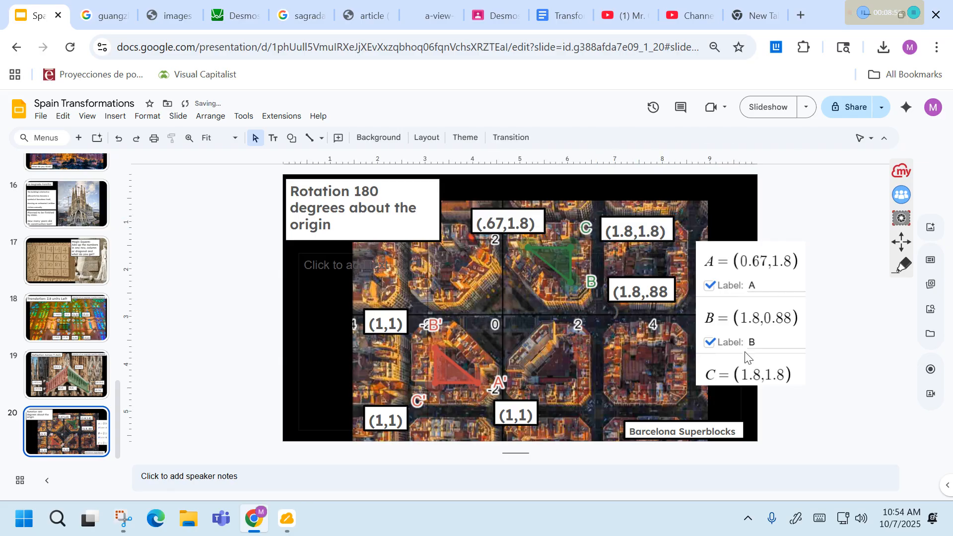
# Step: Delete the pasted coordinate screenshot and add a space after the comma in point A's label
pyautogui.click(789, 355)
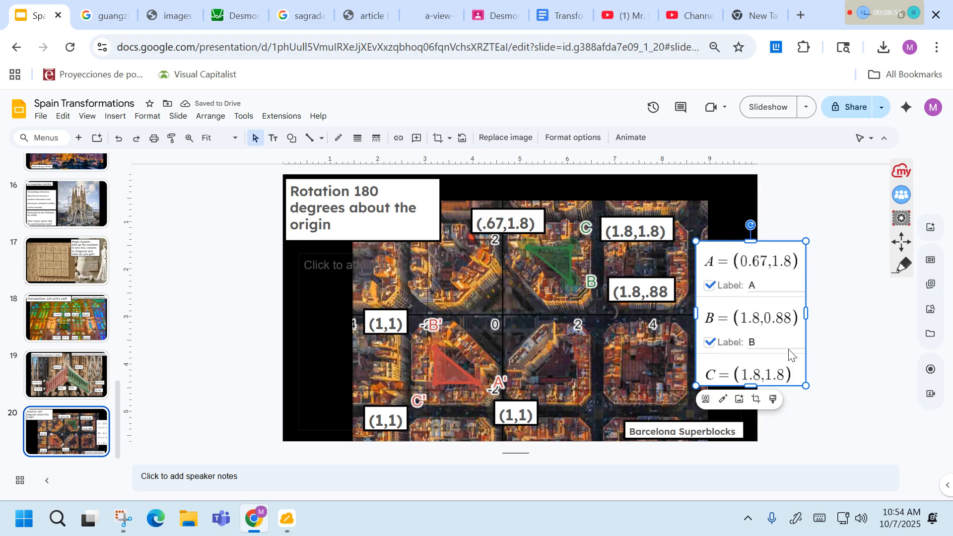
pyautogui.press('Delete')
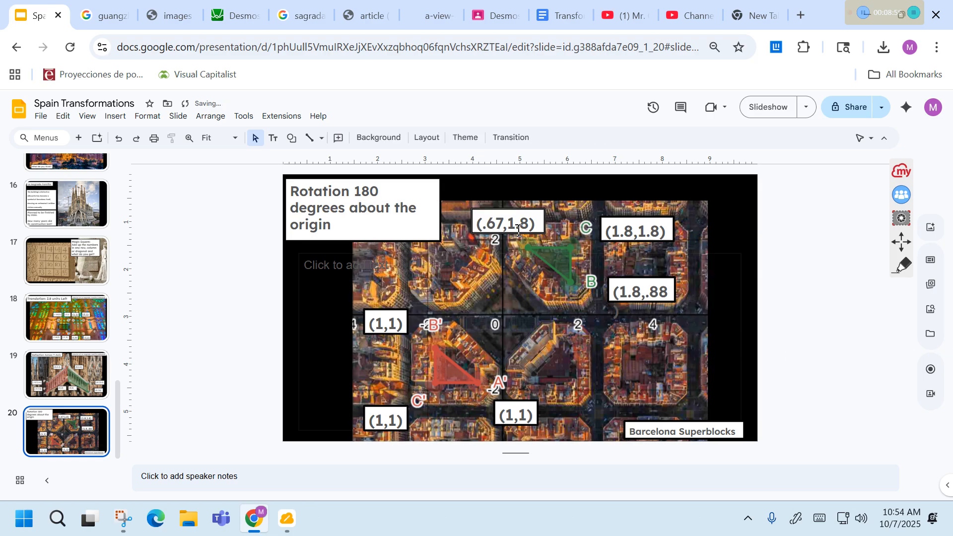
pyautogui.click(507, 223)
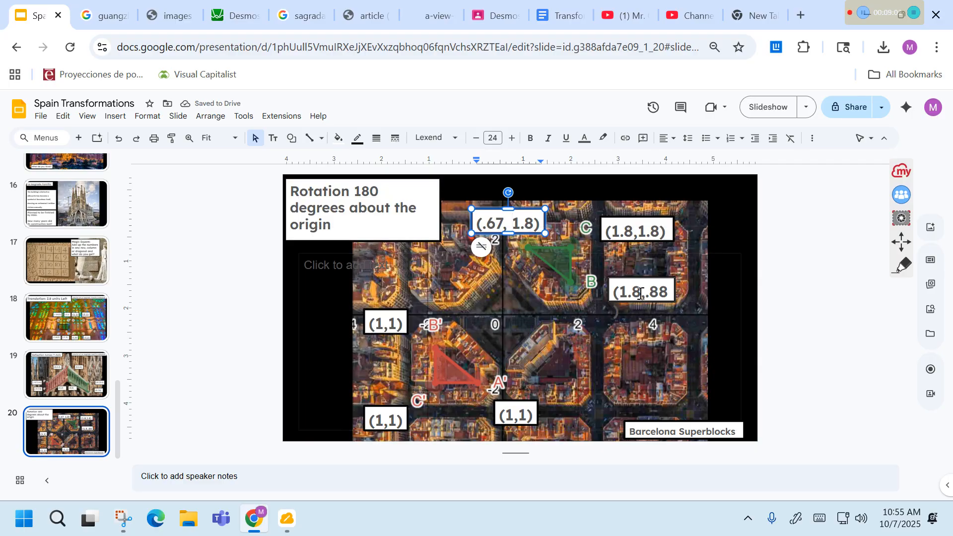
# Step: Change the label beside point B' to (-1.8,-.88) and extend its box leftward to fit the text
pyautogui.click(365, 324)
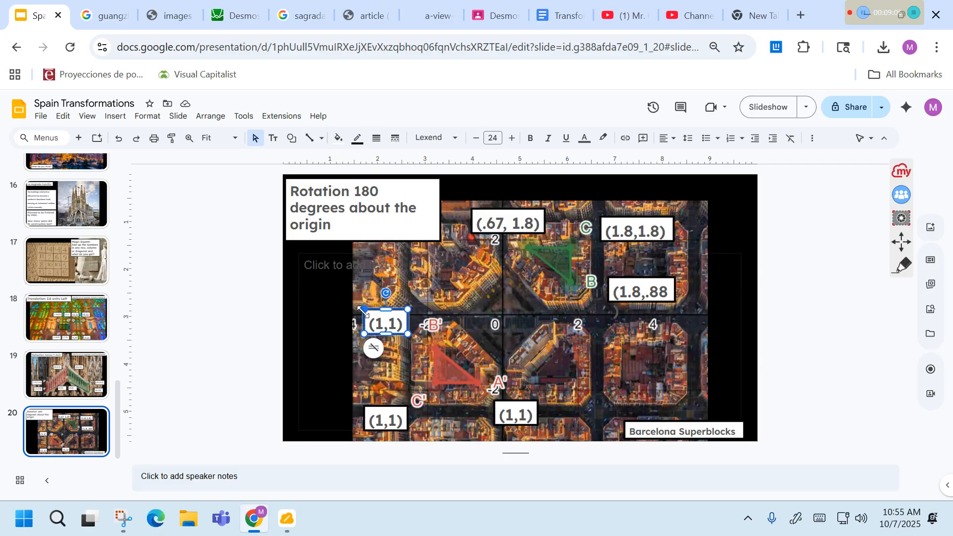
pyautogui.moveTo(364, 309); pyautogui.dragTo(341, 313)
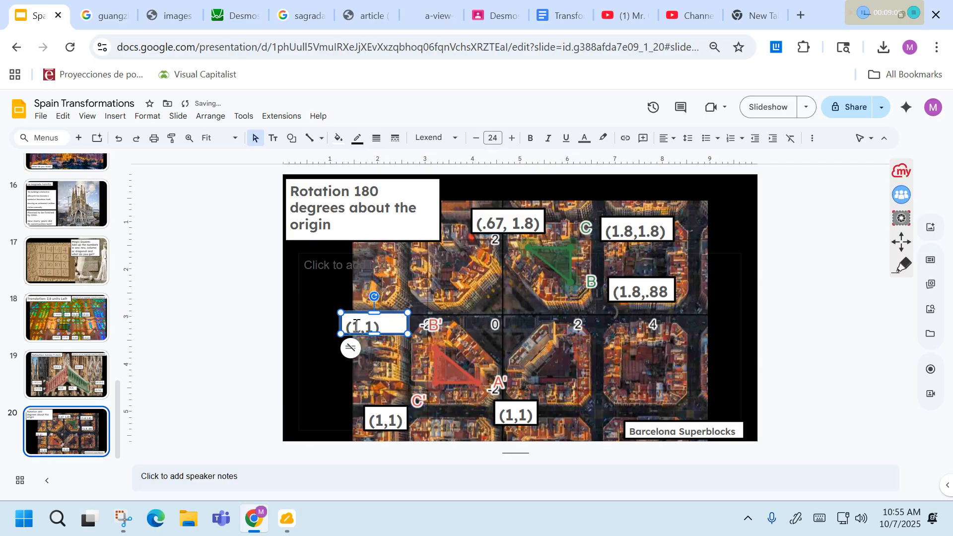
pyautogui.click(353, 327)
pyautogui.write('-1.8')
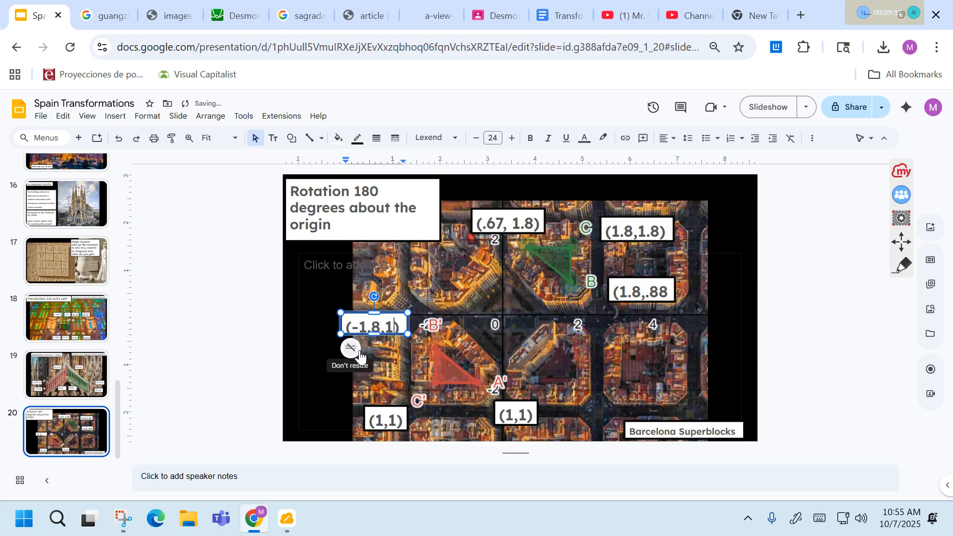
pyautogui.press('BackSpace')
pyautogui.moveTo(339, 322); pyautogui.dragTo(313, 317)
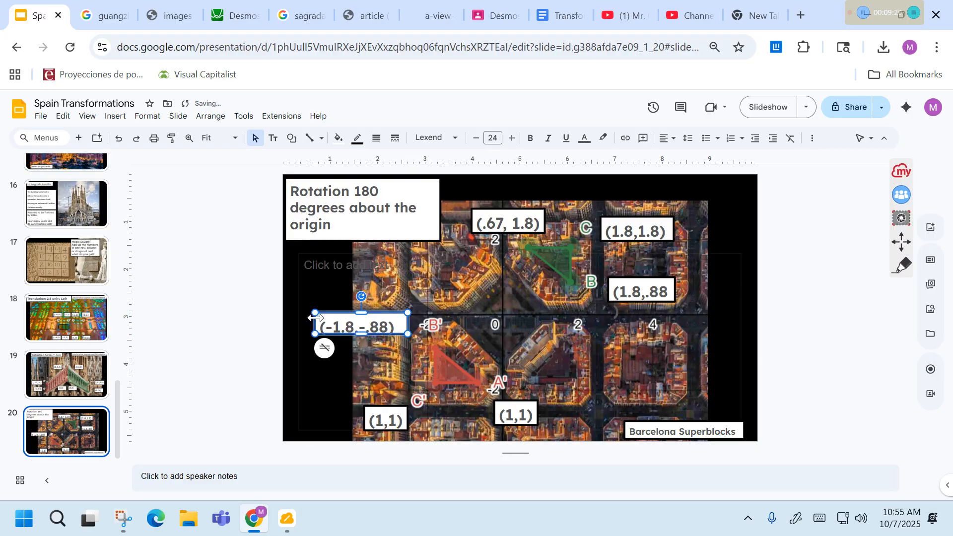
# Step: Add spaces so the label beside point B' reads (-1.8, - .88), and enlarge its box slightly to fit
pyautogui.moveTo(362, 333); pyautogui.dragTo(362, 337)
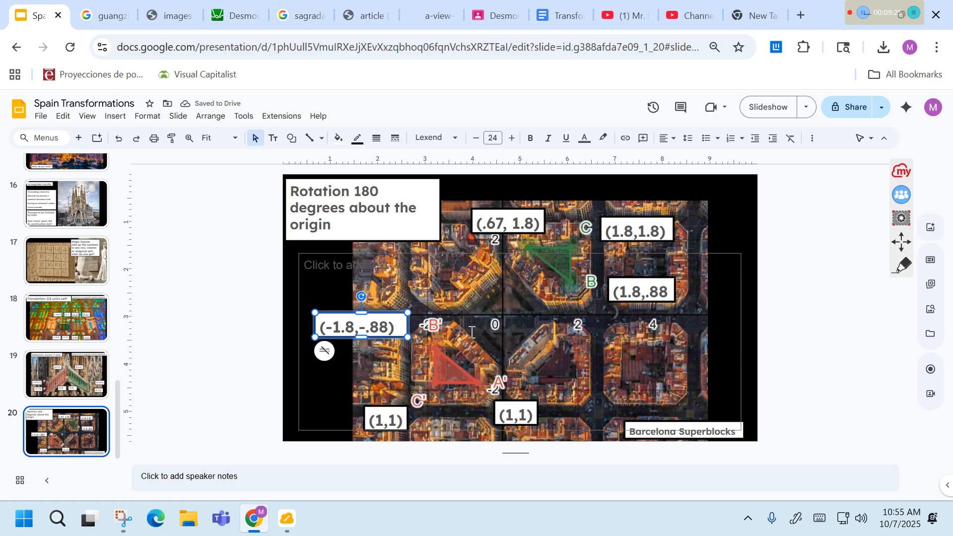
pyautogui.click(362, 326)
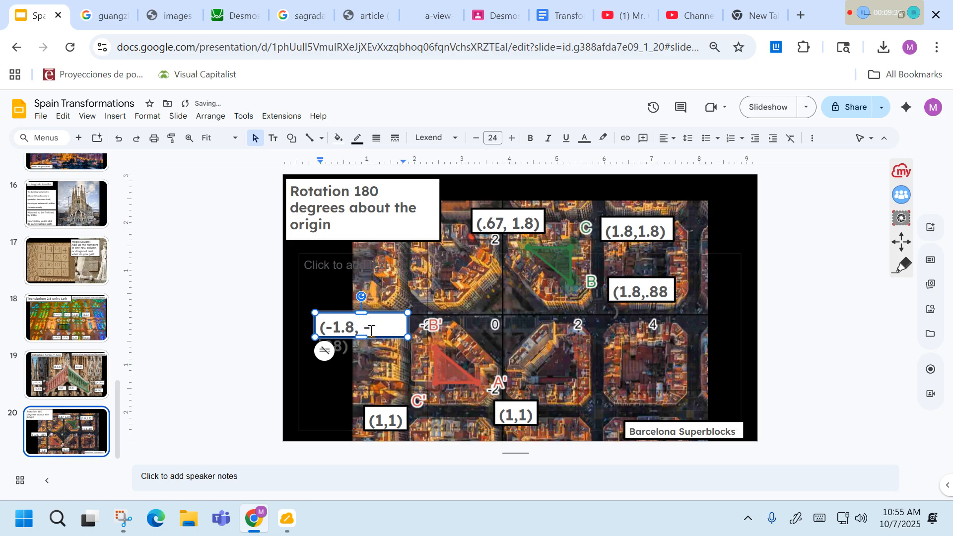
pyautogui.moveTo(405, 325); pyautogui.dragTo(409, 324)
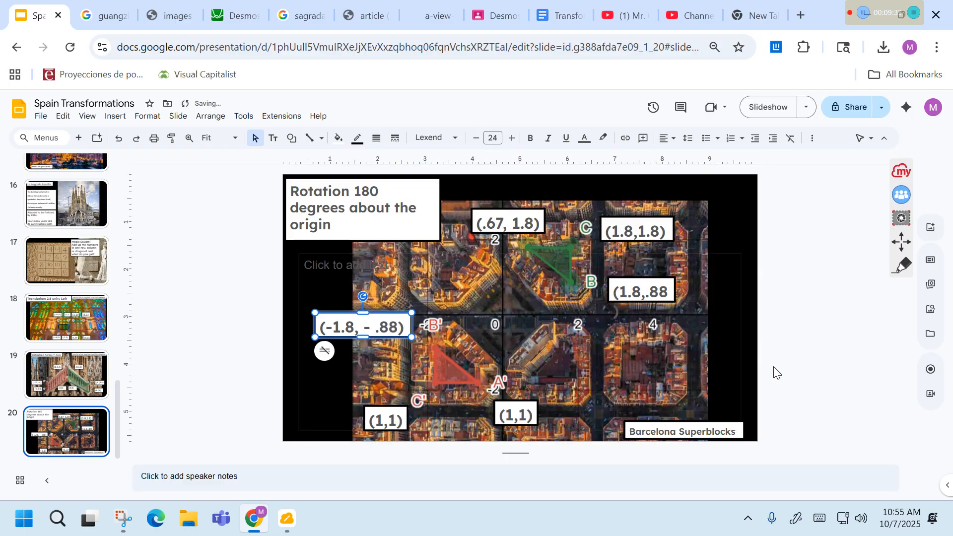
pyautogui.click(789, 382)
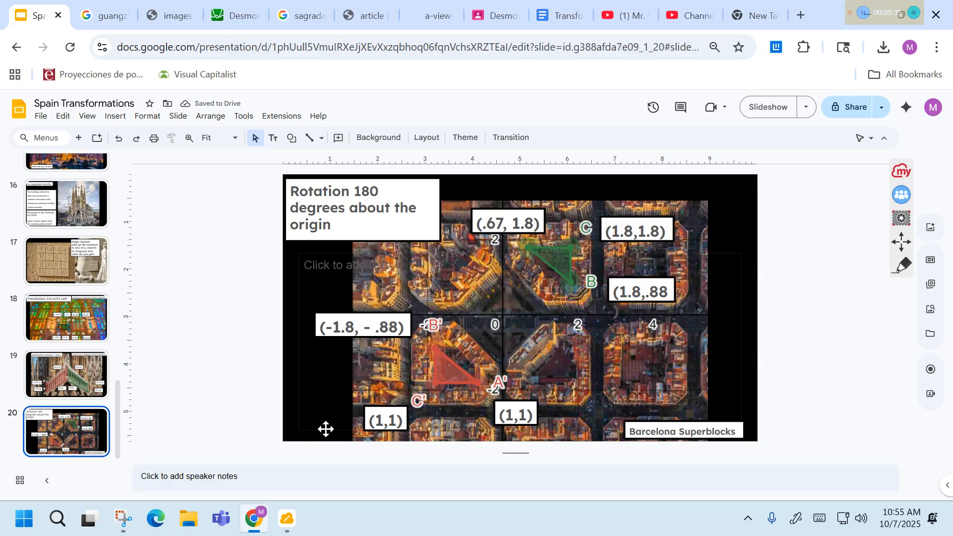
pyautogui.click(375, 320)
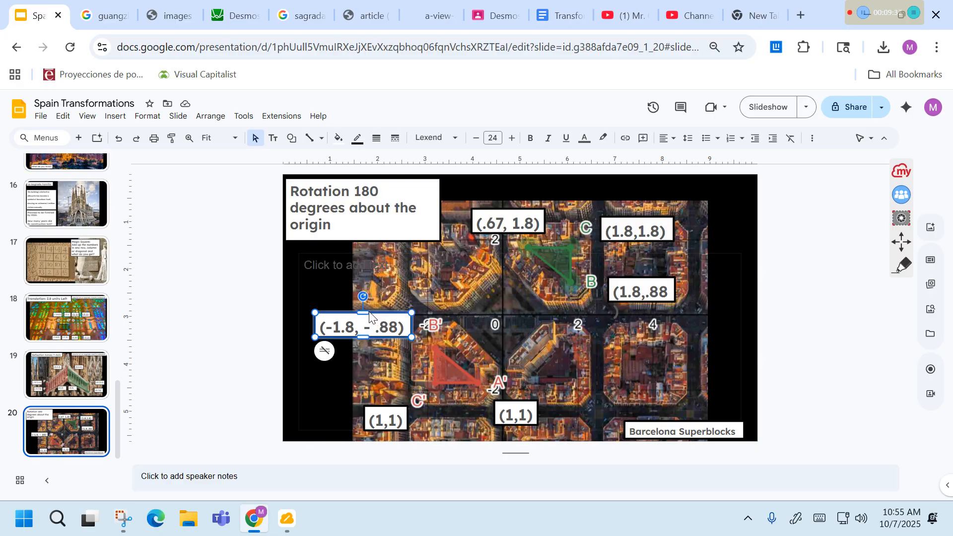
# Step: Extend the box beside point C' leftward and change its coordinate label to (1.8,1.8)
pyautogui.click(372, 415)
pyautogui.moveTo(364, 418); pyautogui.dragTo(331, 418)
pyautogui.click(349, 422)
pyautogui.write('.8,1')
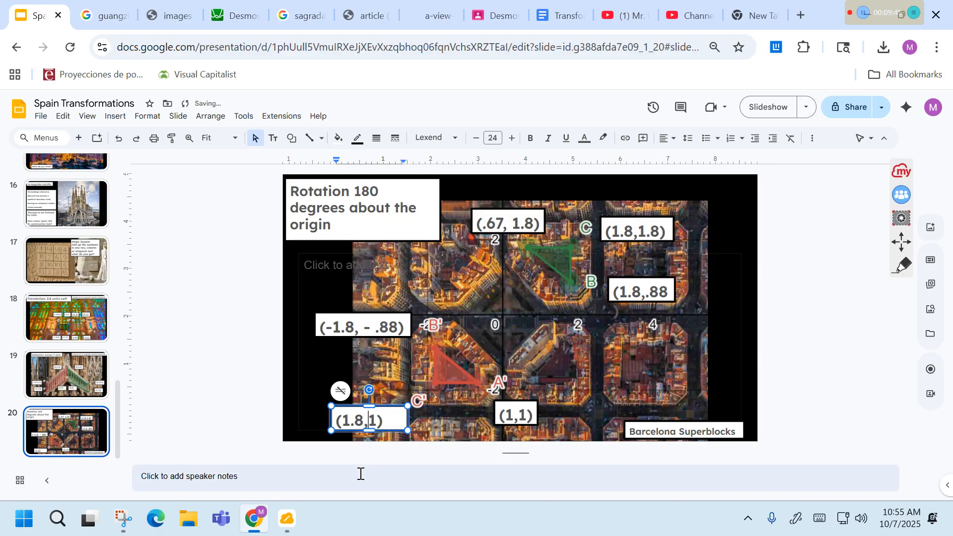
pyautogui.write('.8')
# Step: Widen the label box below point A' and change its x-coordinate to -.67
pyautogui.click(529, 416)
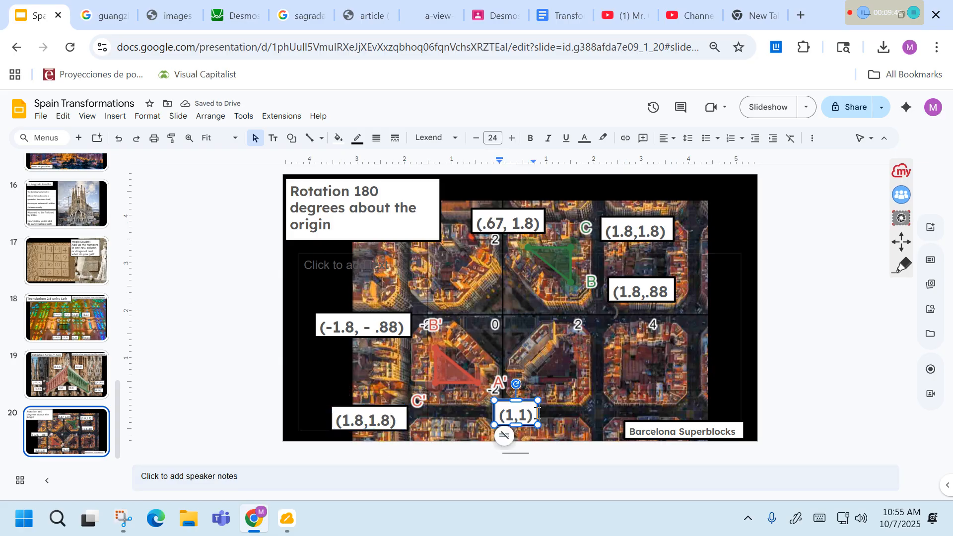
pyautogui.moveTo(562, 413); pyautogui.dragTo(565, 413)
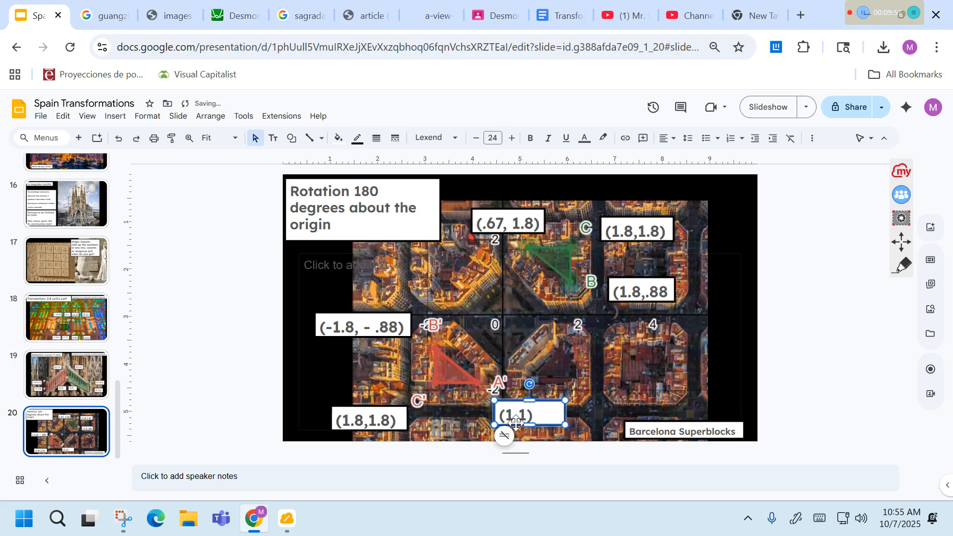
pyautogui.click(515, 420)
pyautogui.press('BackSpace')
pyautogui.write('.67')
pyautogui.write('-')
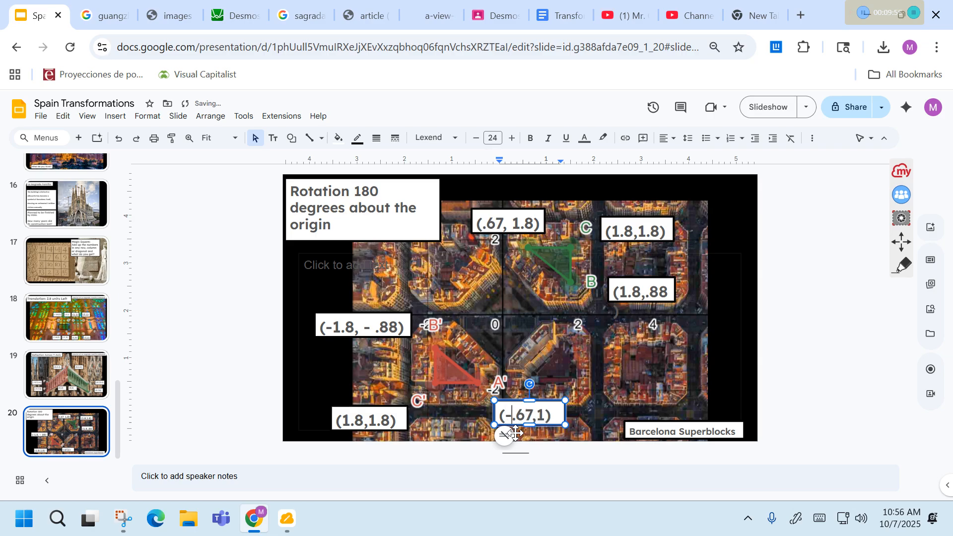
# Step: Make both coordinates beside point C' negative so the label reads (-1.8, -1.8), and extend its box leftward to fit one line
pyautogui.click(343, 420)
pyautogui.write('-')
pyautogui.press('Right')
pyautogui.press('Right')
pyautogui.press('Right')
pyautogui.press('Right')
pyautogui.write('-')
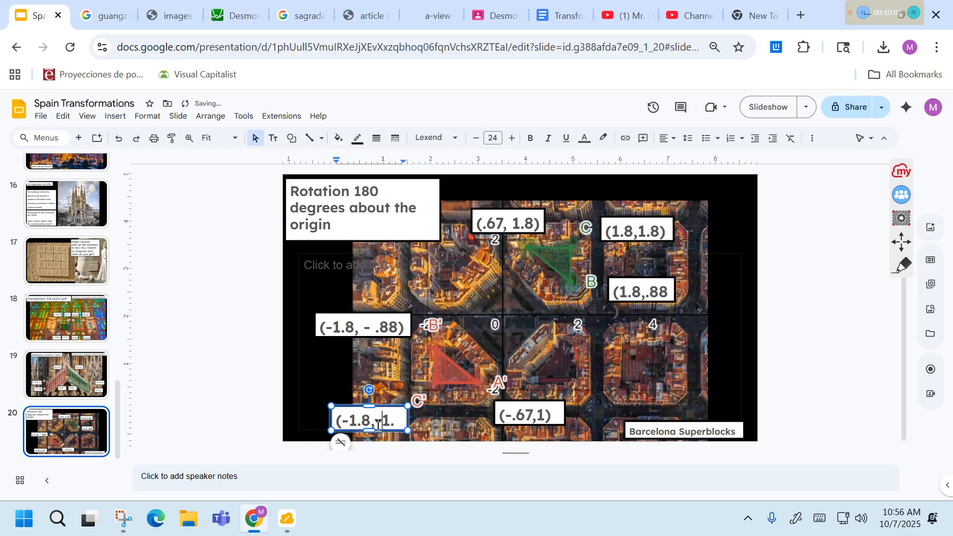
pyautogui.click(376, 422)
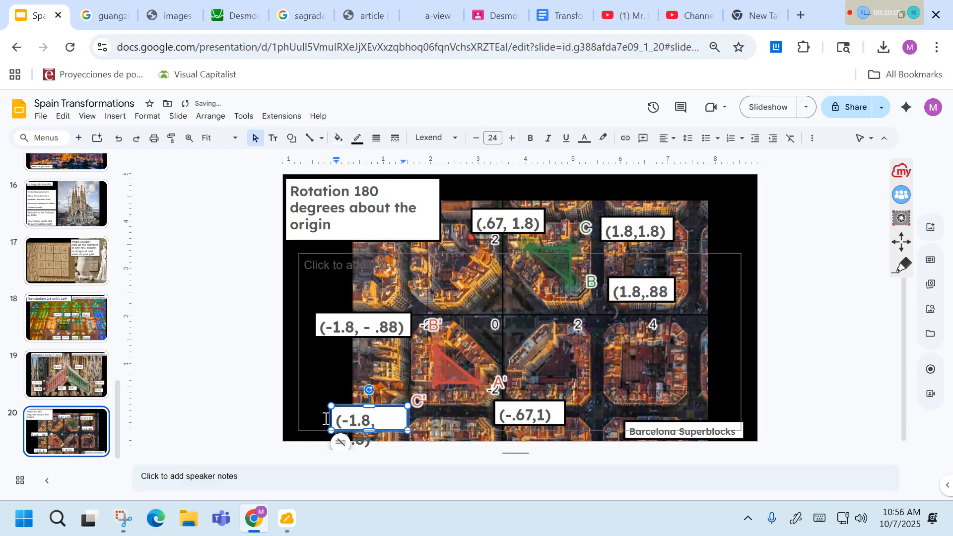
pyautogui.moveTo(331, 418); pyautogui.dragTo(319, 418)
pyautogui.moveTo(312, 419); pyautogui.dragTo(311, 420)
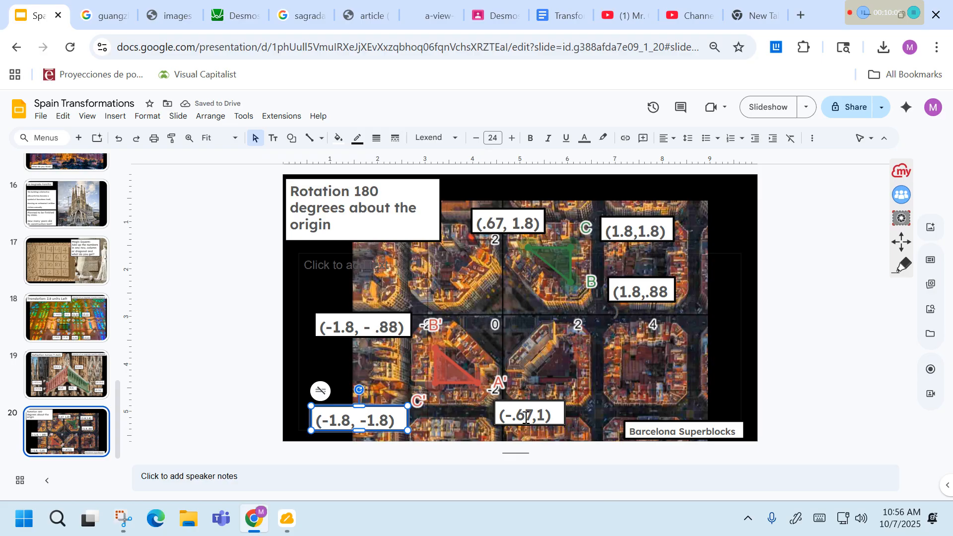
# Step: Complete the label below point A' as (-.67, -1.8) and widen its box to fit on one line
pyautogui.click(532, 417)
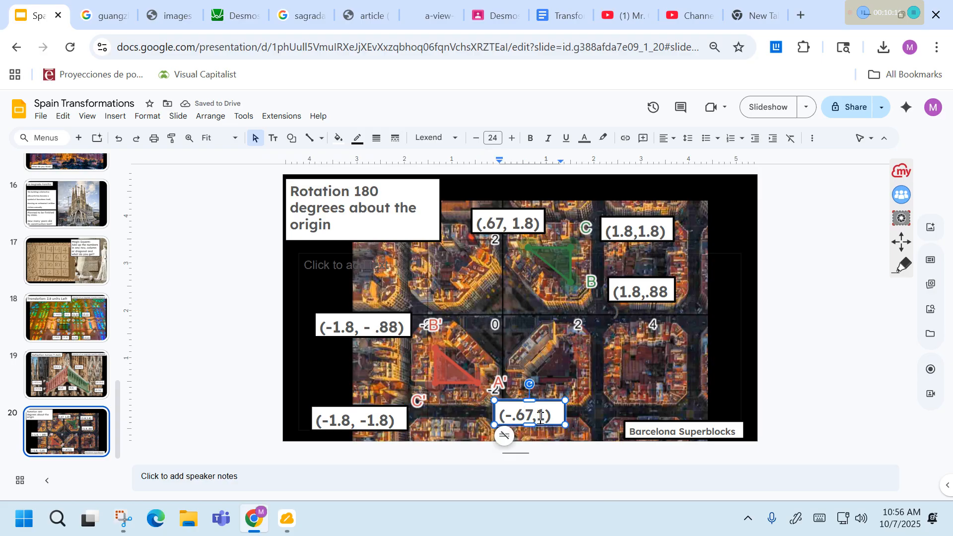
pyautogui.write('-')
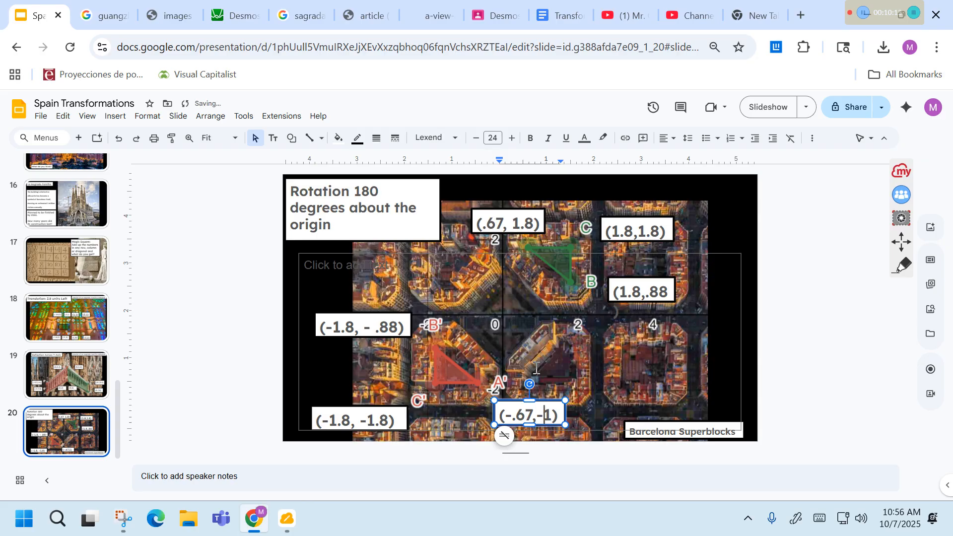
pyautogui.moveTo(565, 412); pyautogui.dragTo(584, 413)
pyautogui.click(553, 416)
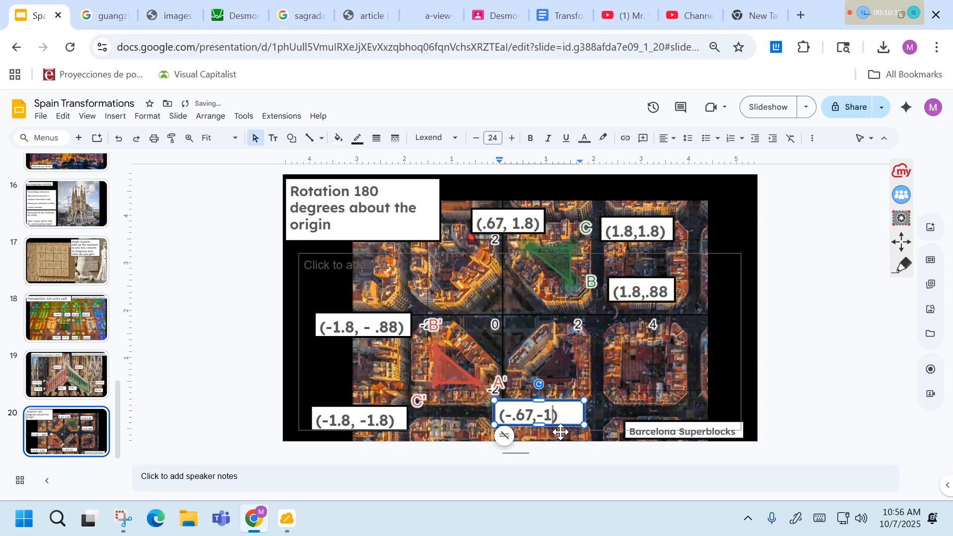
pyautogui.write('.8')
pyautogui.moveTo(586, 423); pyautogui.dragTo(581, 425)
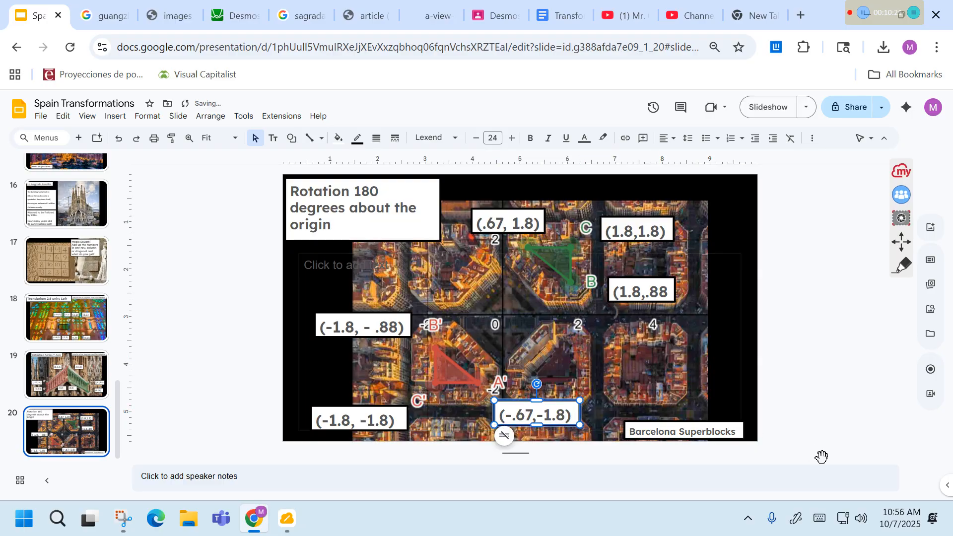
pyautogui.click(873, 367)
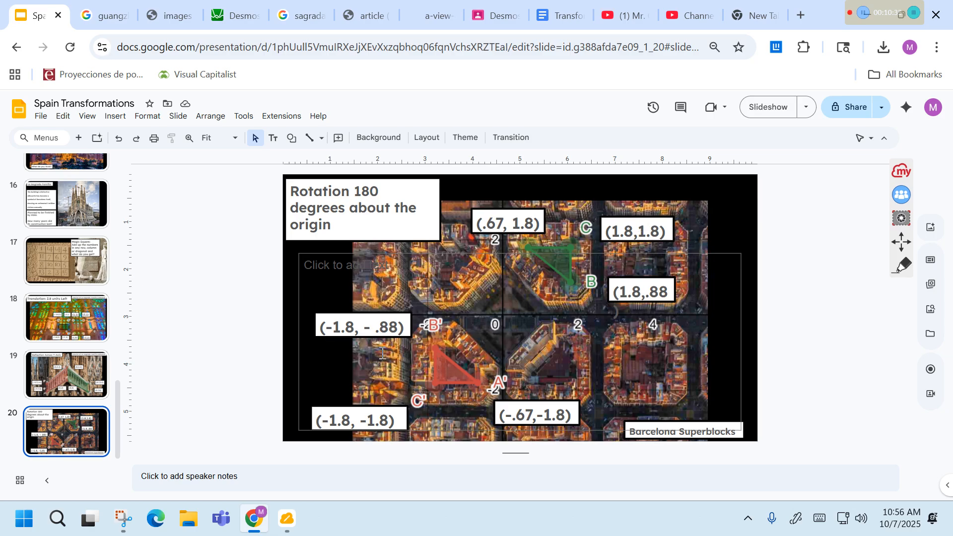
pyautogui.click(540, 424)
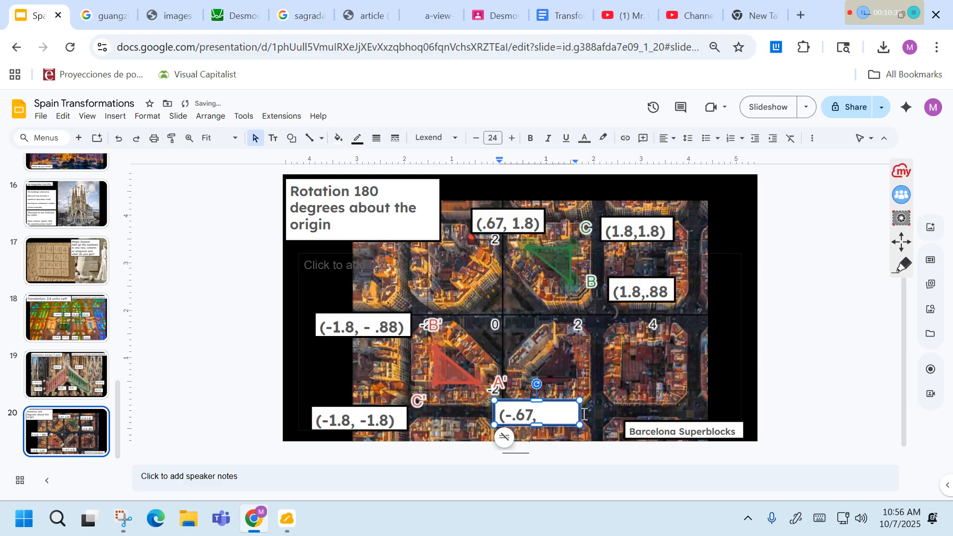
pyautogui.moveTo(580, 412); pyautogui.dragTo(587, 412)
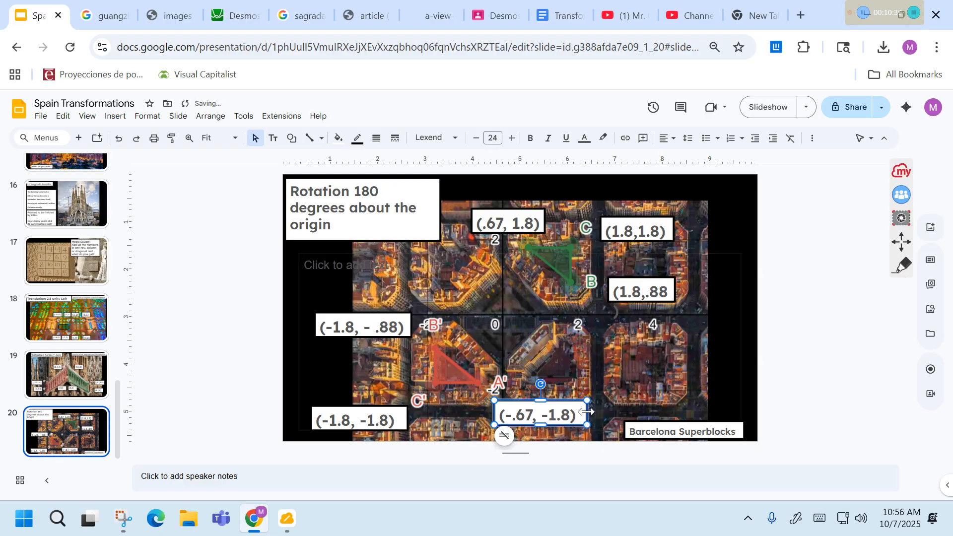
pyautogui.click(828, 425)
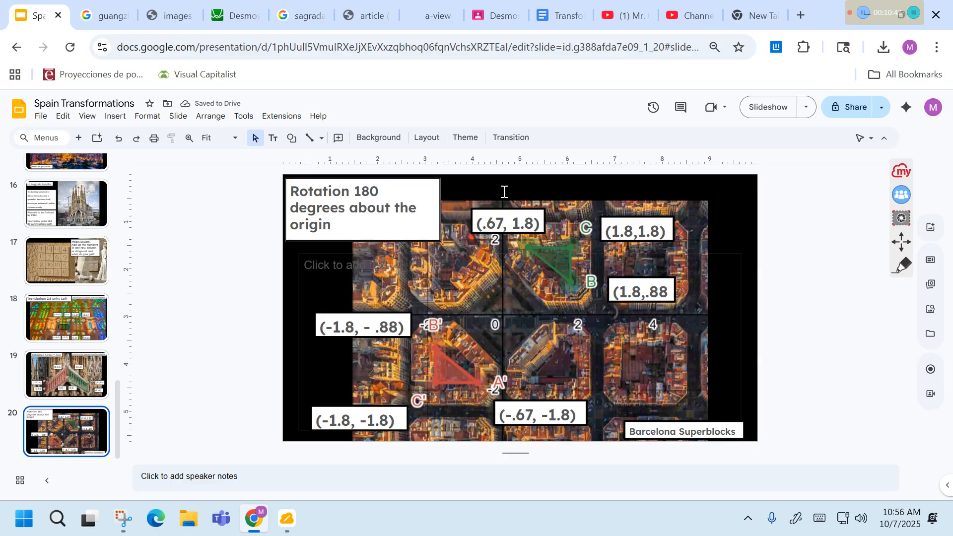
# Step: Widen the slide's title box so the text fits on two lines, and shorten the box to match
pyautogui.click(432, 206)
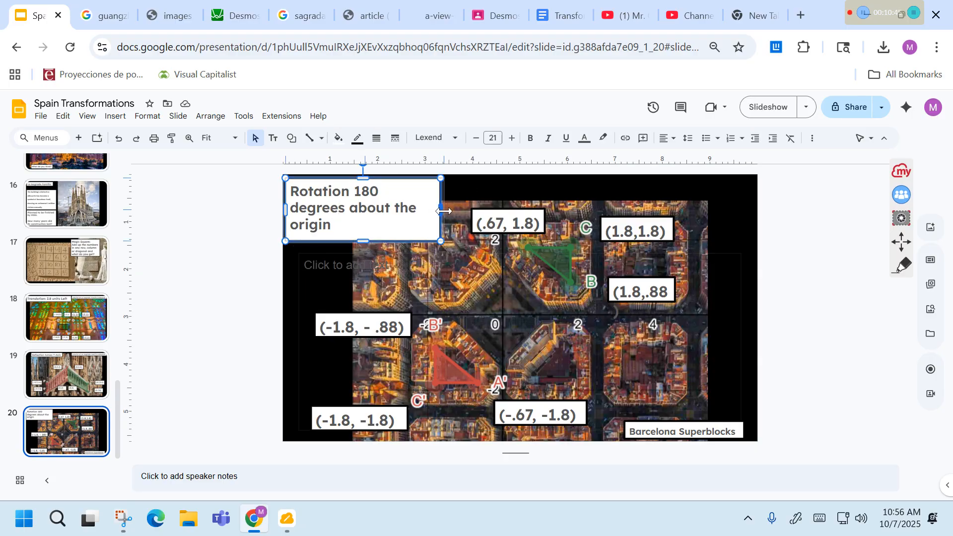
pyautogui.moveTo(443, 211); pyautogui.dragTo(444, 212)
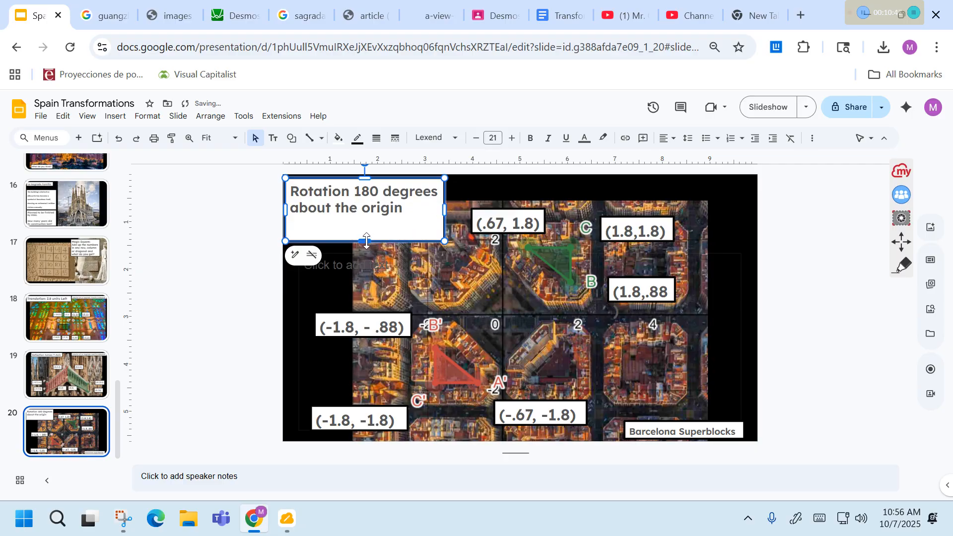
pyautogui.moveTo(366, 222); pyautogui.dragTo(366, 222)
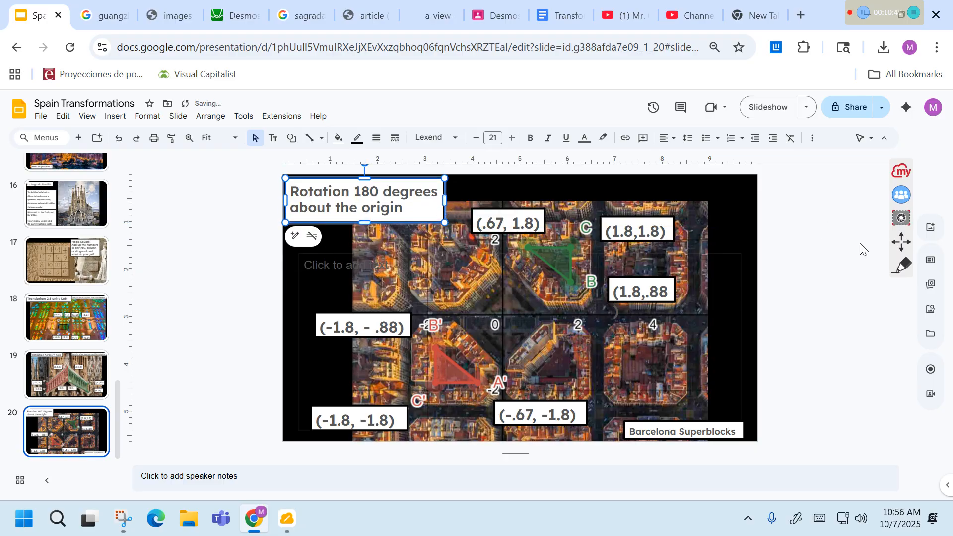
pyautogui.click(863, 258)
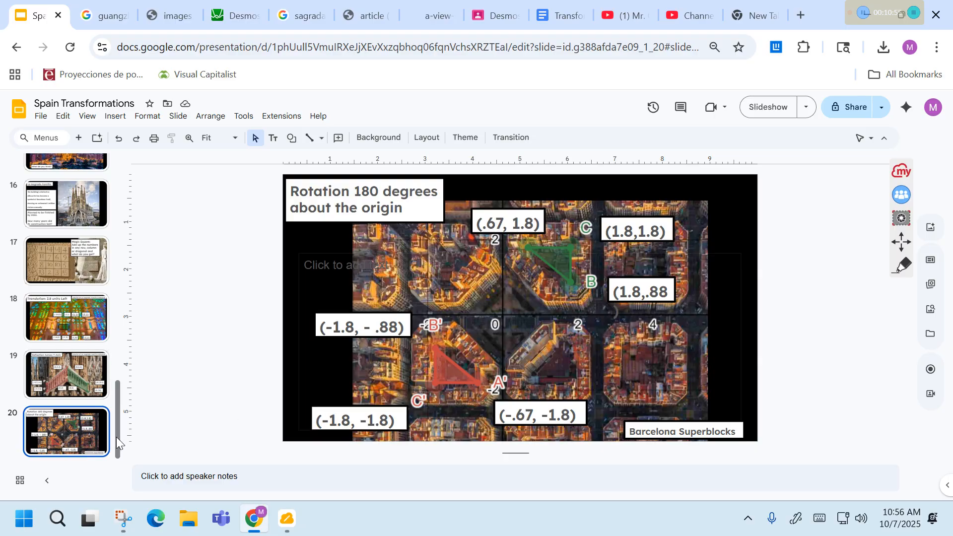
# Step: Review the presentation from its first slide through the La Sagrada Familia slides up to the 1930 one
pyautogui.moveTo(116, 437); pyautogui.dragTo(109, 210)
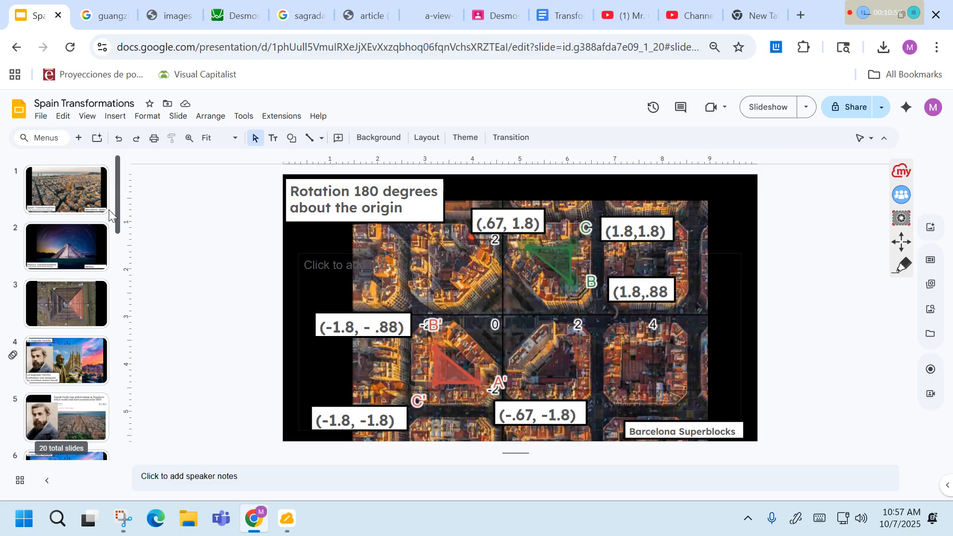
pyautogui.click(87, 194)
pyautogui.scroll(-1, 117, 204)
pyautogui.scroll(-5, 116, 204)
pyautogui.click(59, 186)
pyautogui.press('Down')
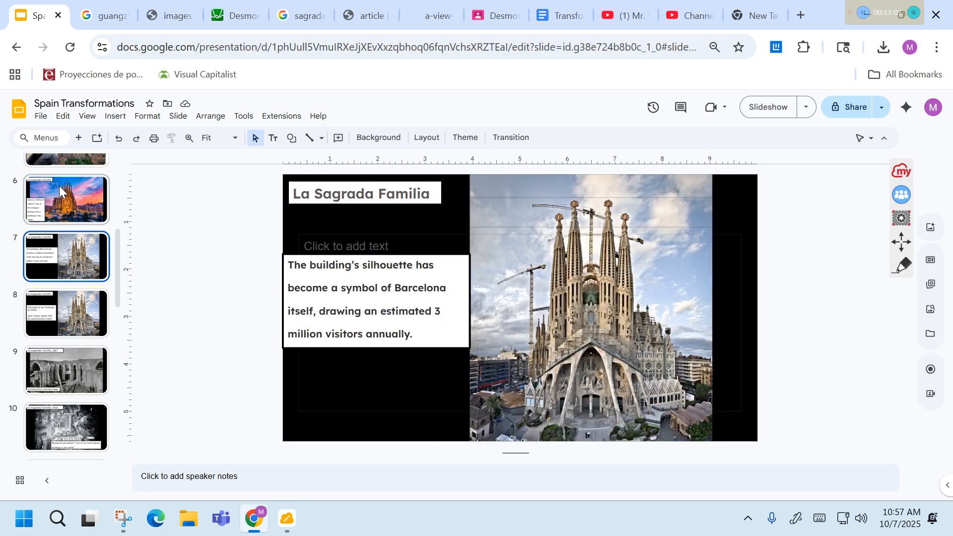
pyautogui.press('Down')
pyautogui.press('Down')
pyautogui.press('Down')
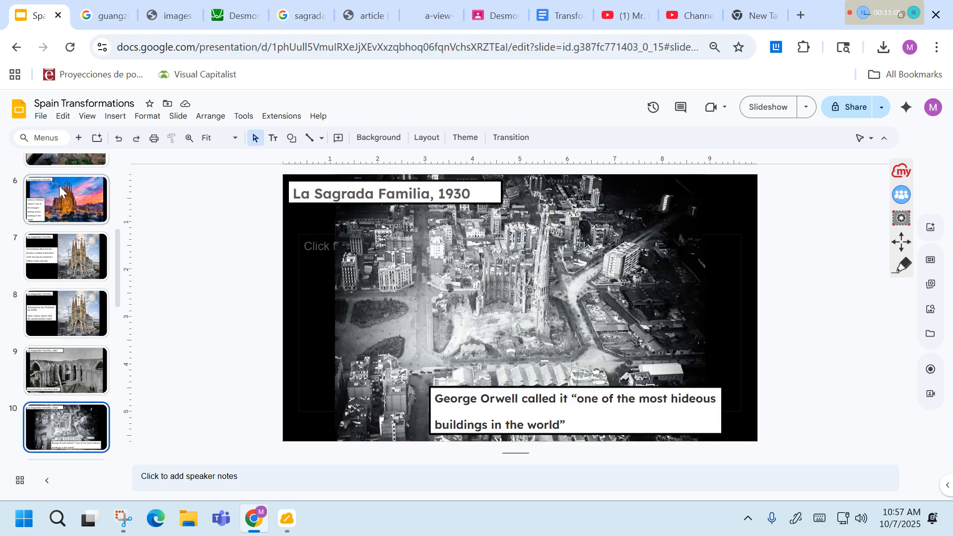